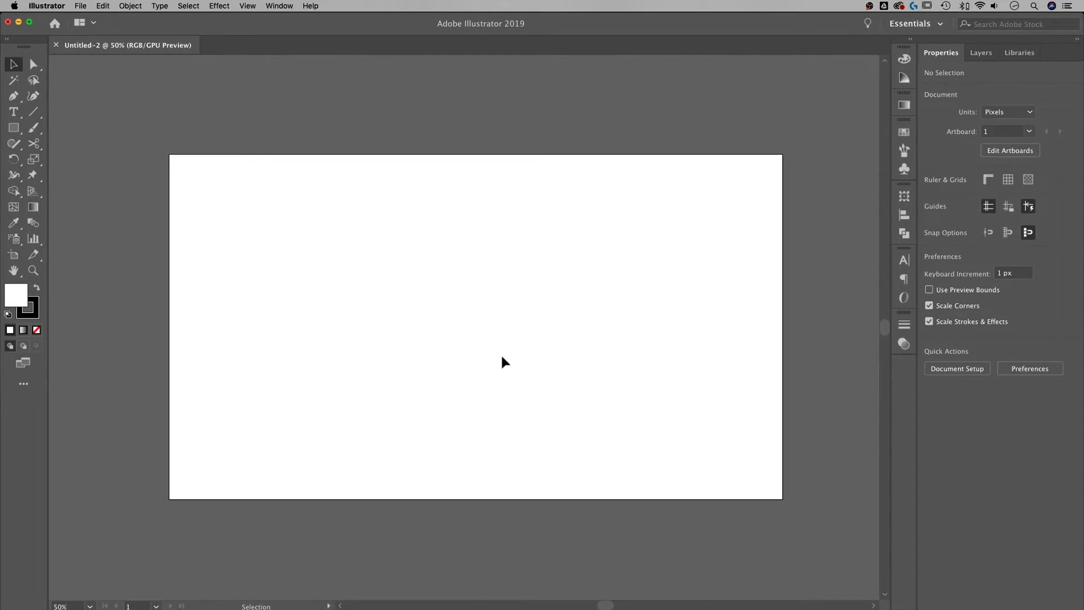
Draw a tall 266 × 464 px rectangle left of the artboard centre with the Rectangle Tool
left_click(13, 129)
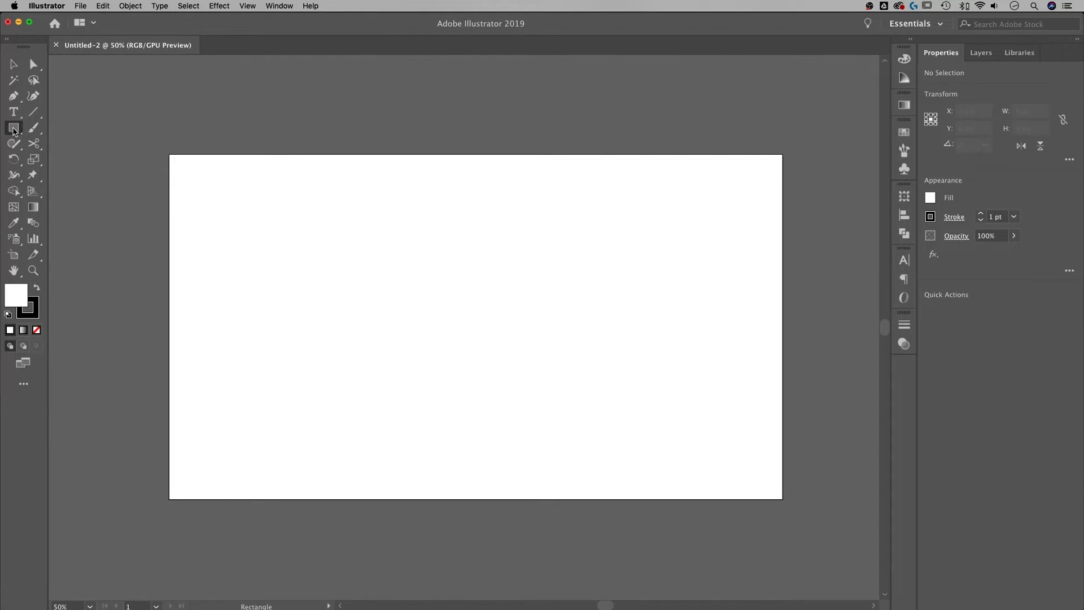
left_click(15, 130)
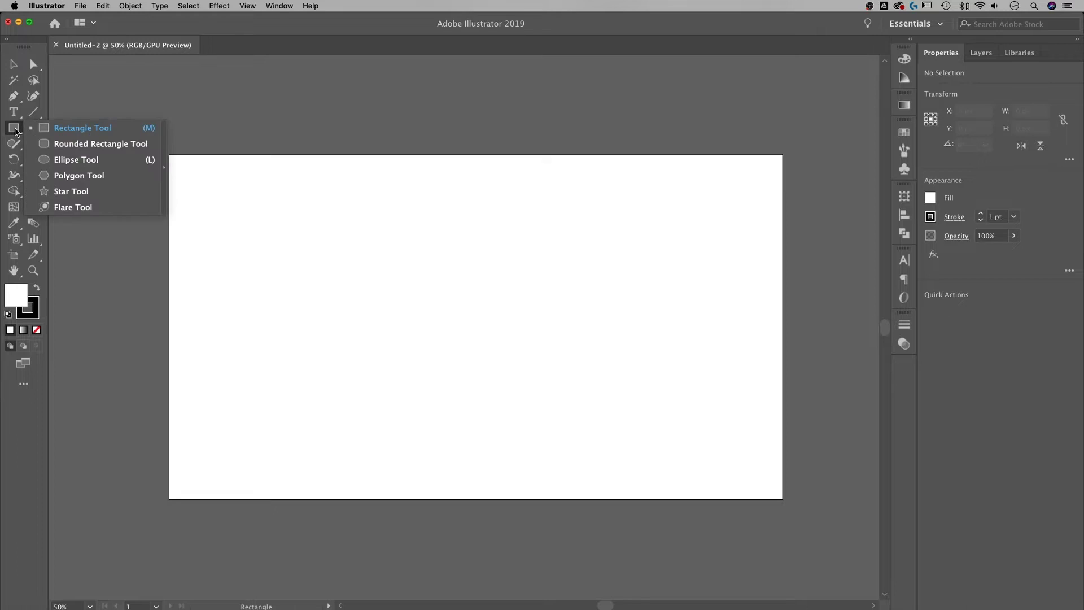
left_click(80, 128)
left_click_drag(365, 233, 450, 382)
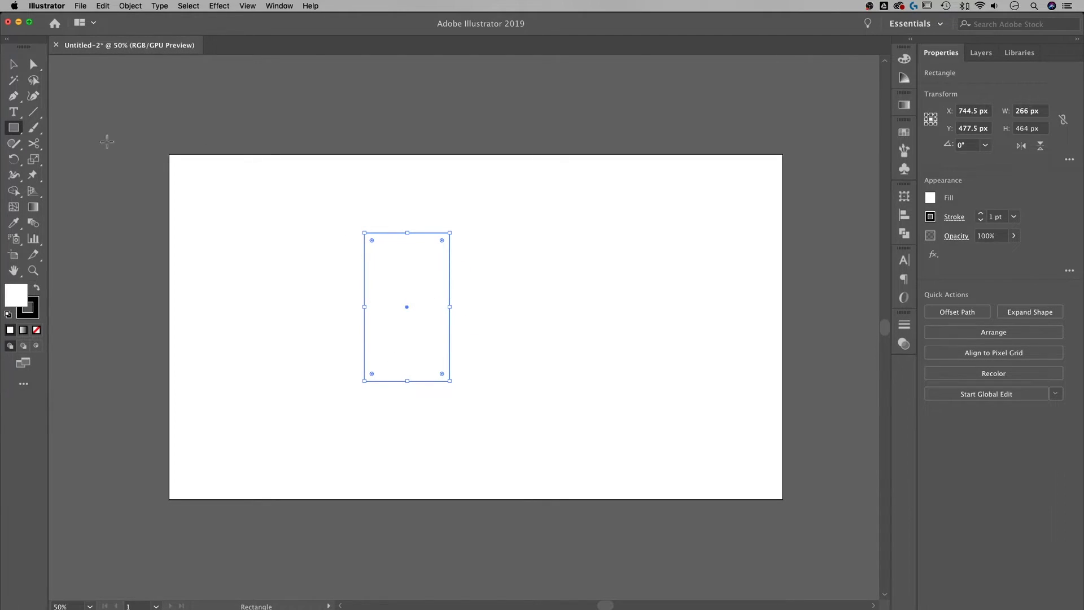
left_click(32, 65)
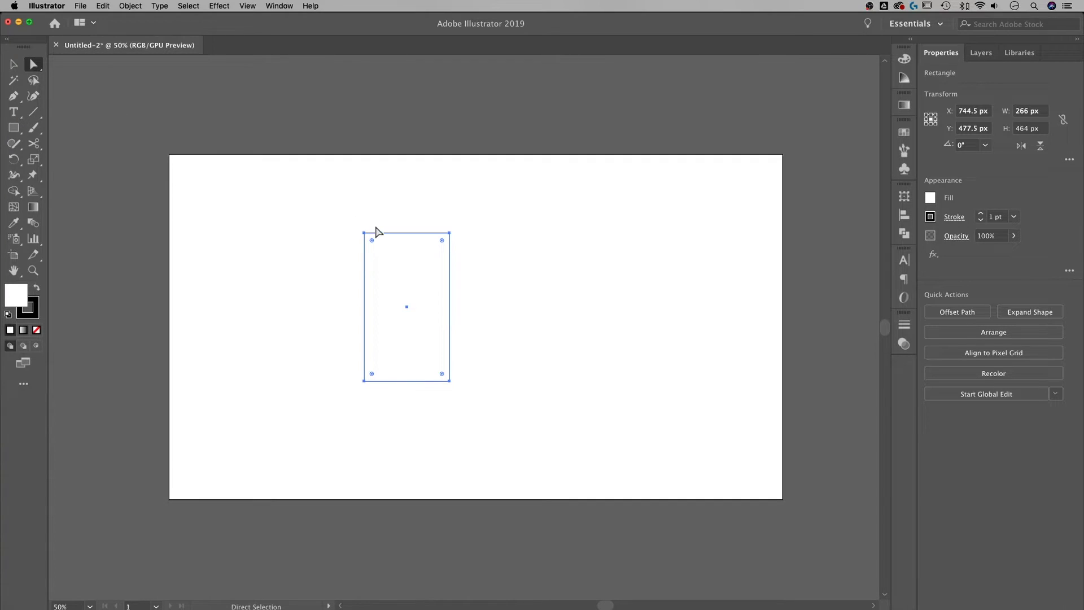
Round the rectangle's two top corners to a 133 px radius, making an arch with a flat bottom
left_click_drag(296, 187, 501, 267)
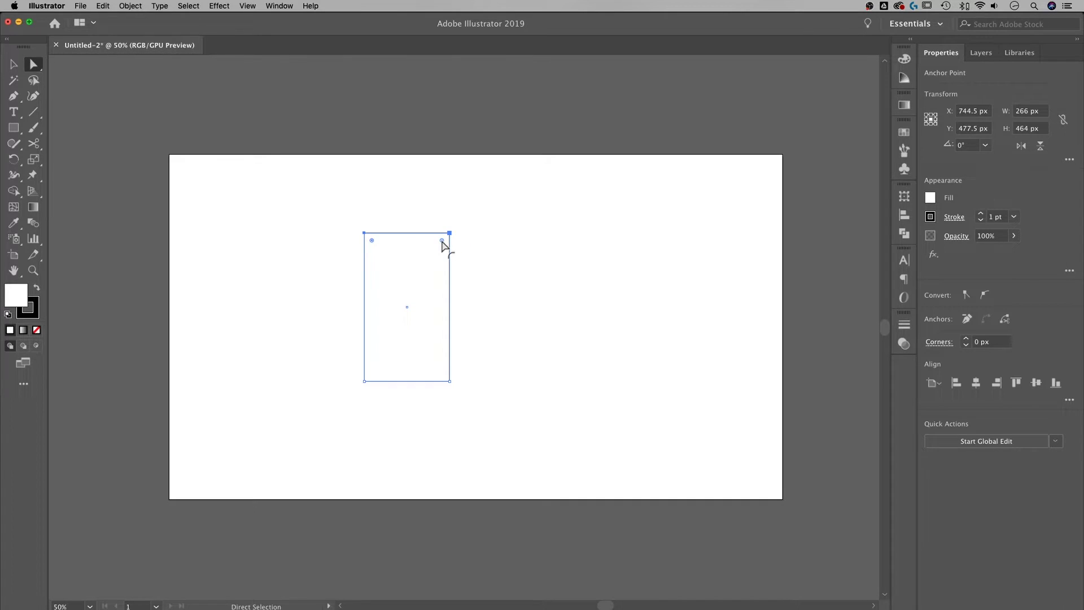
left_click_drag(444, 239, 404, 289)
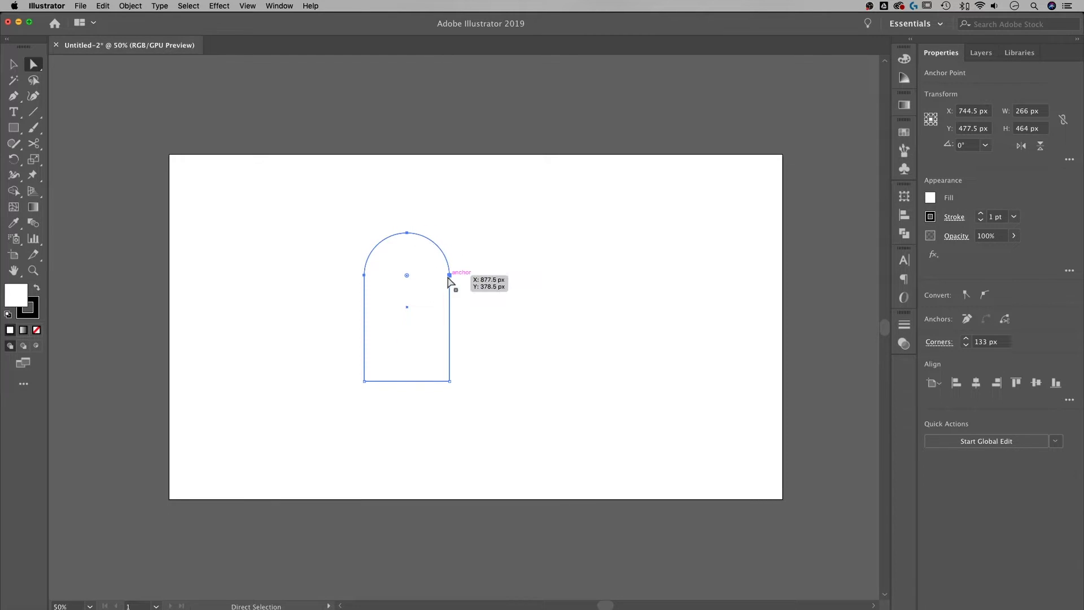
left_click(243, 5)
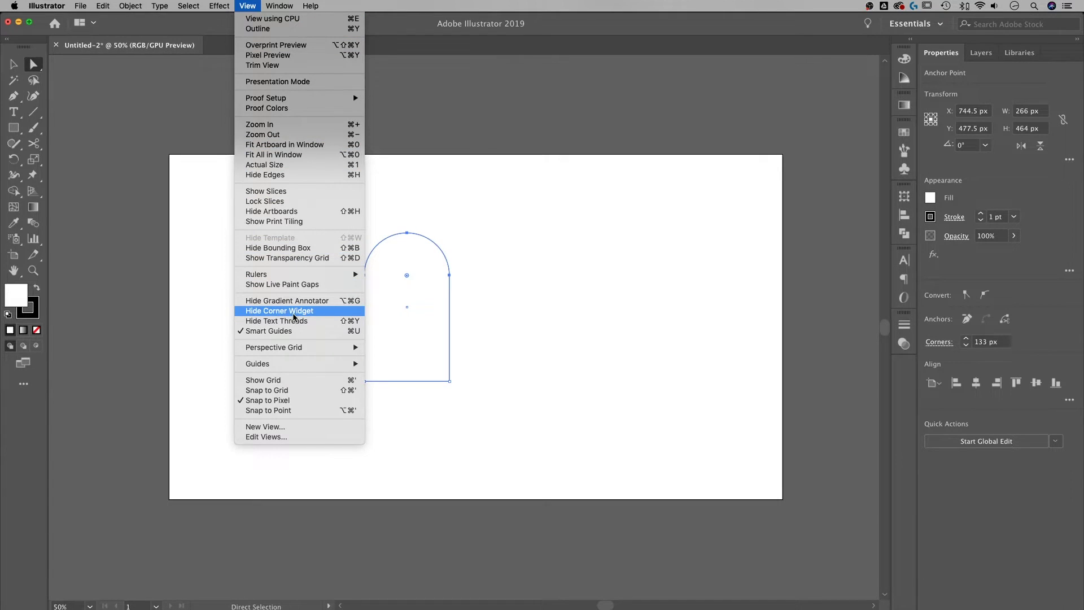
left_click(35, 64)
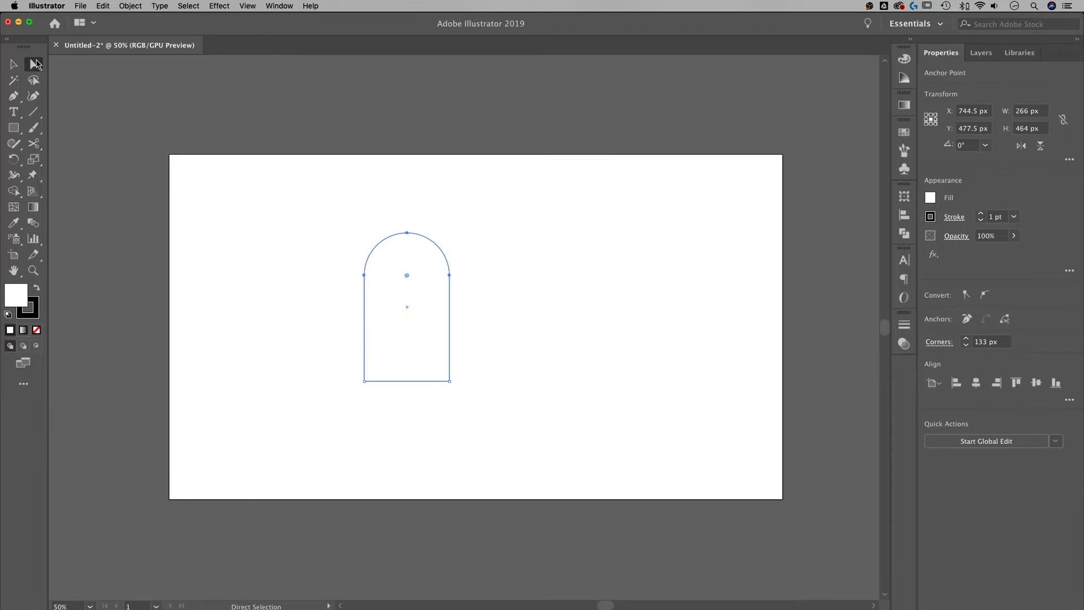
left_click(14, 64)
Set the arch's stroke weight to 0 to remove its outline
left_click(486, 285)
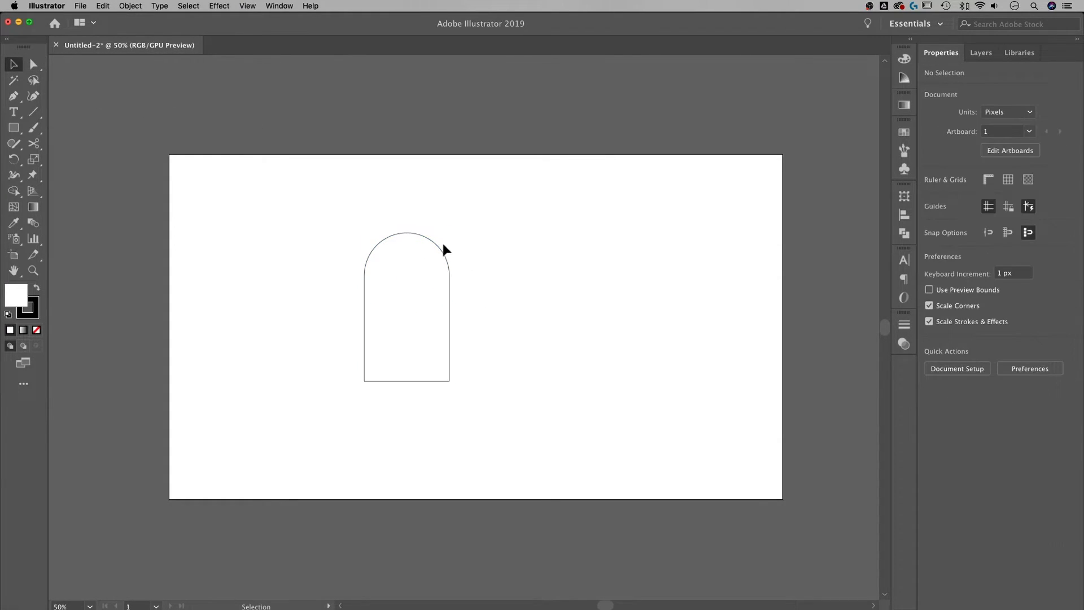
left_click(440, 247)
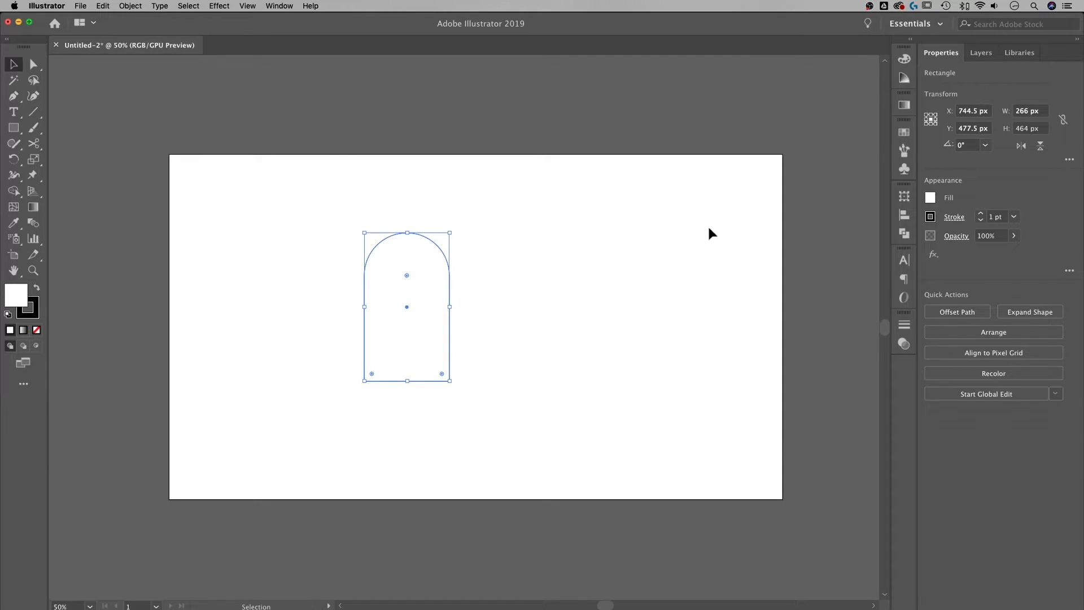
left_click(954, 217)
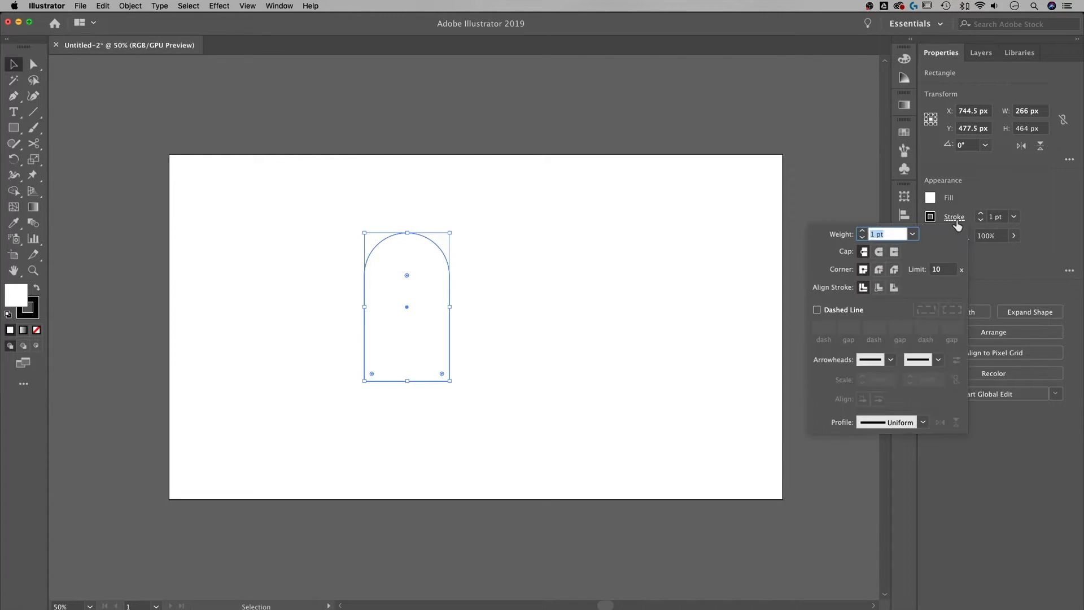
type("0")
key("Return")
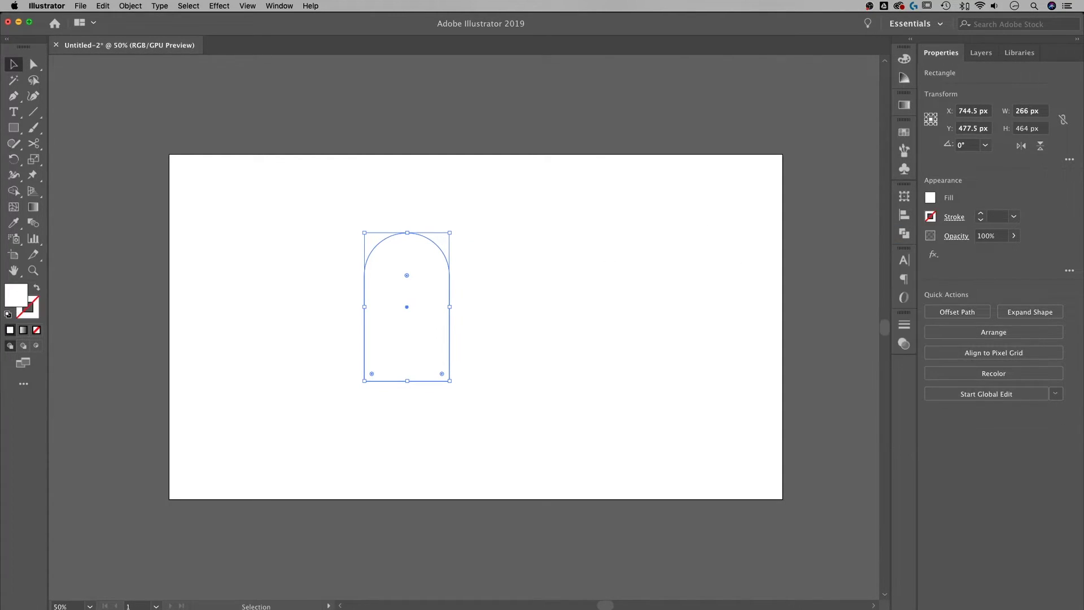
Fill the arch with the muted red bc4d4d via the Color Picker
left_click(936, 199)
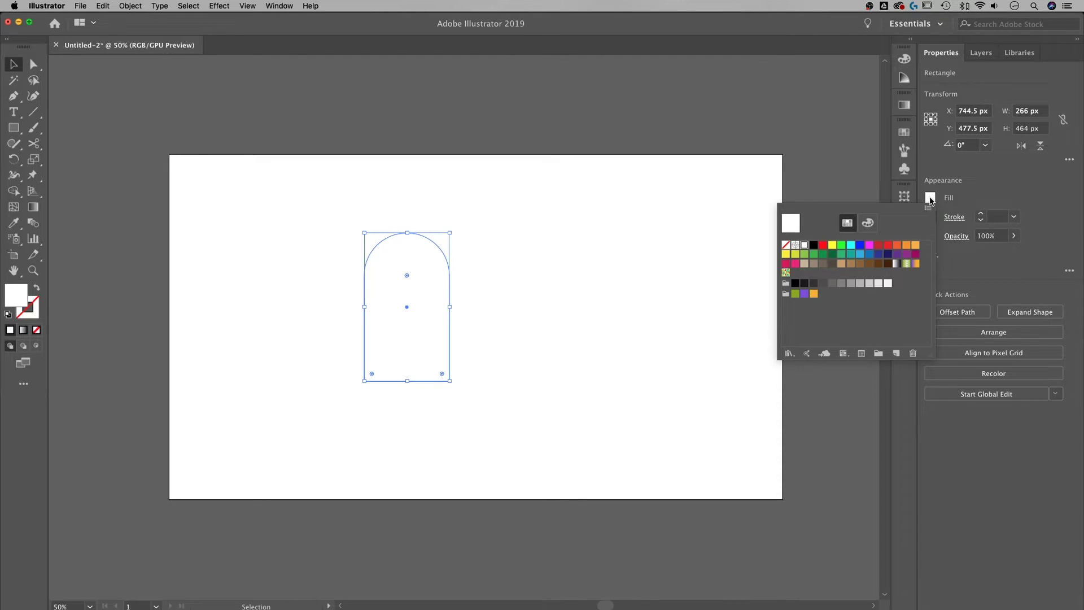
left_click(824, 247)
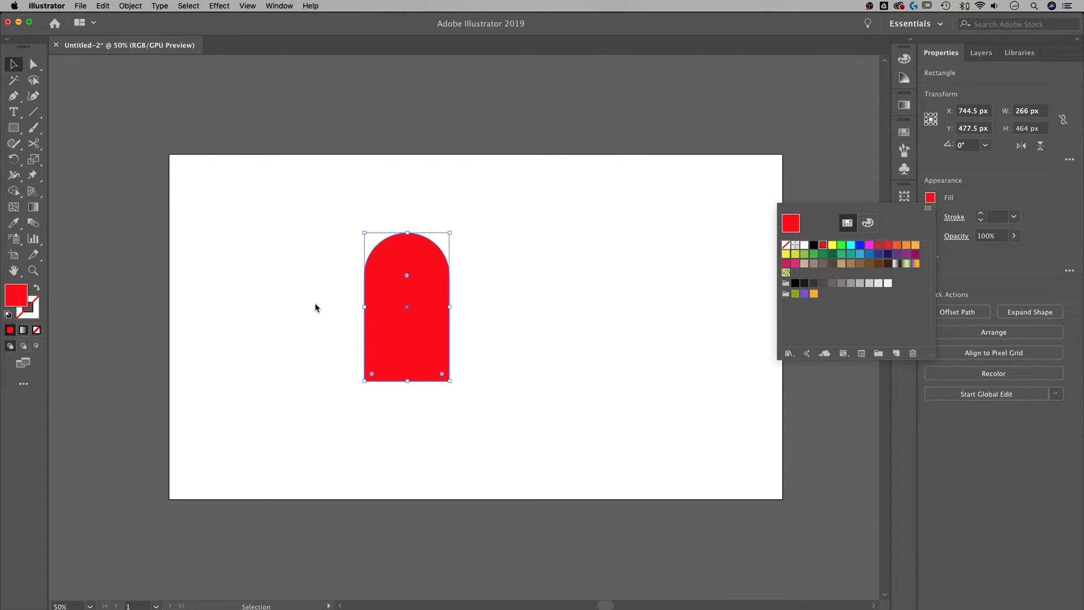
double_click(14, 299)
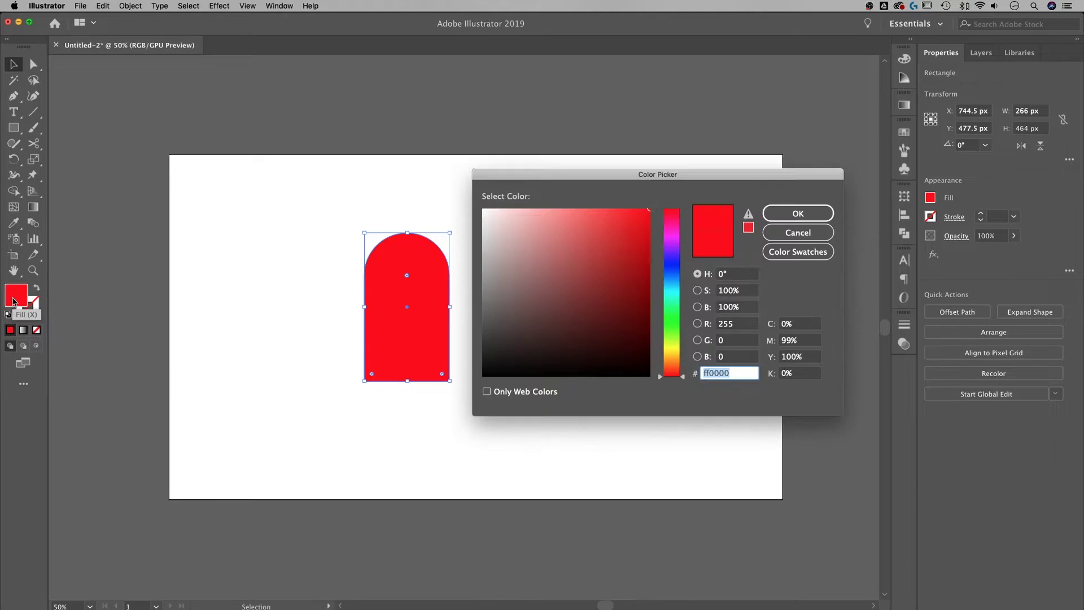
left_click_drag(607, 225, 583, 252)
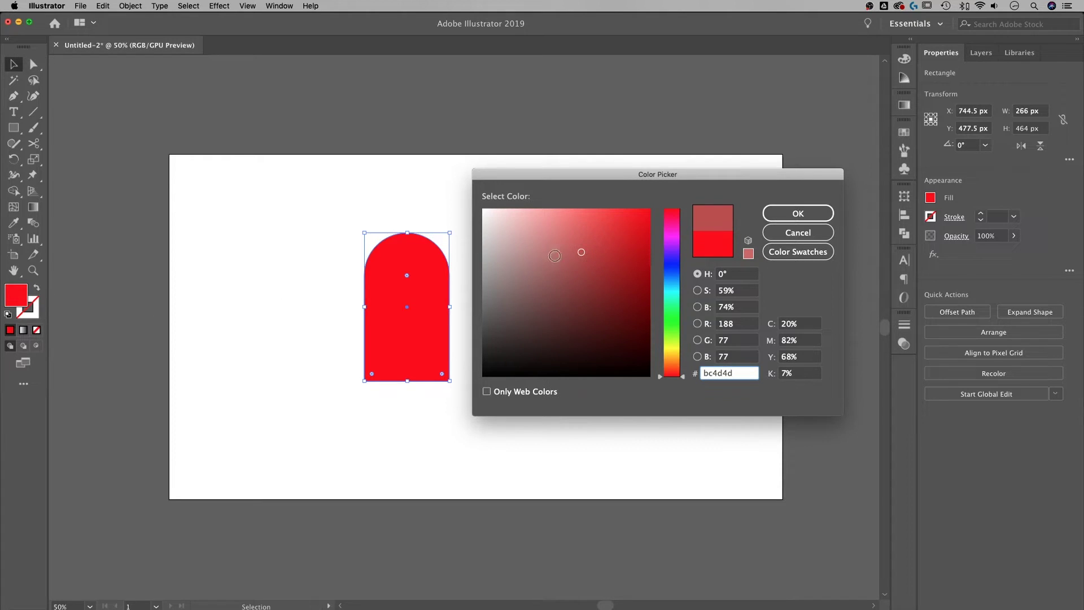
left_click(820, 218)
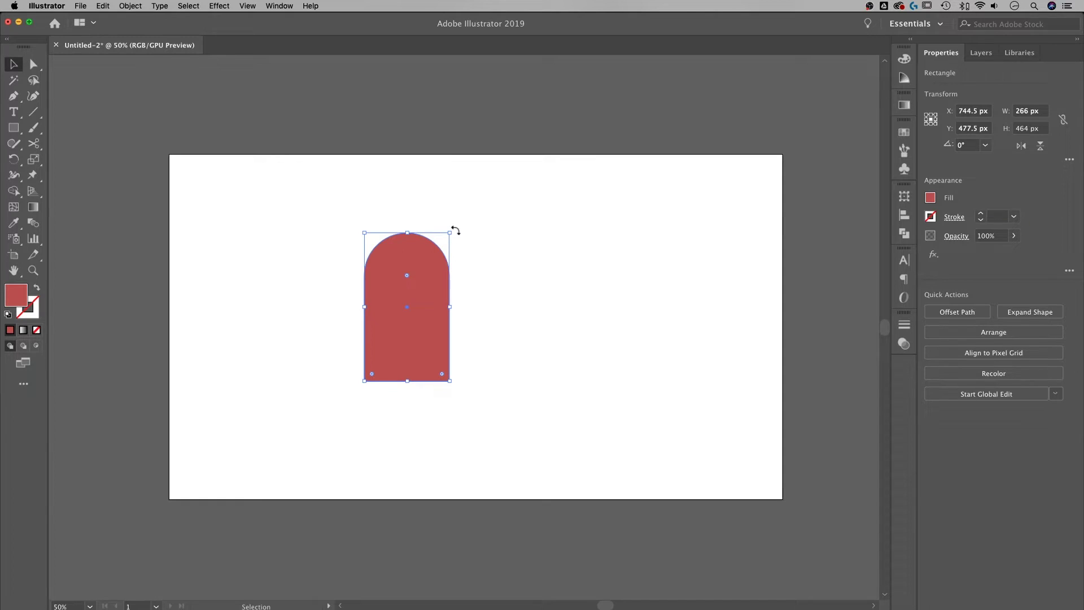
Rotate the arch 45°, copy it to the right at 315°, and overlap the two into a heart
left_click_drag(455, 230, 391, 209)
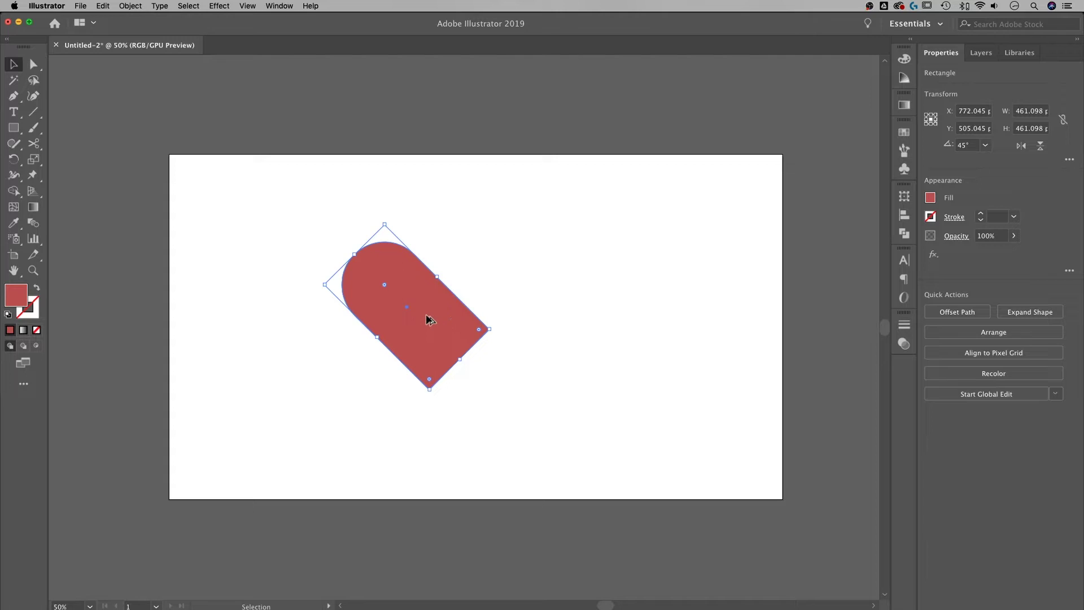
left_click_drag(428, 314, 515, 319)
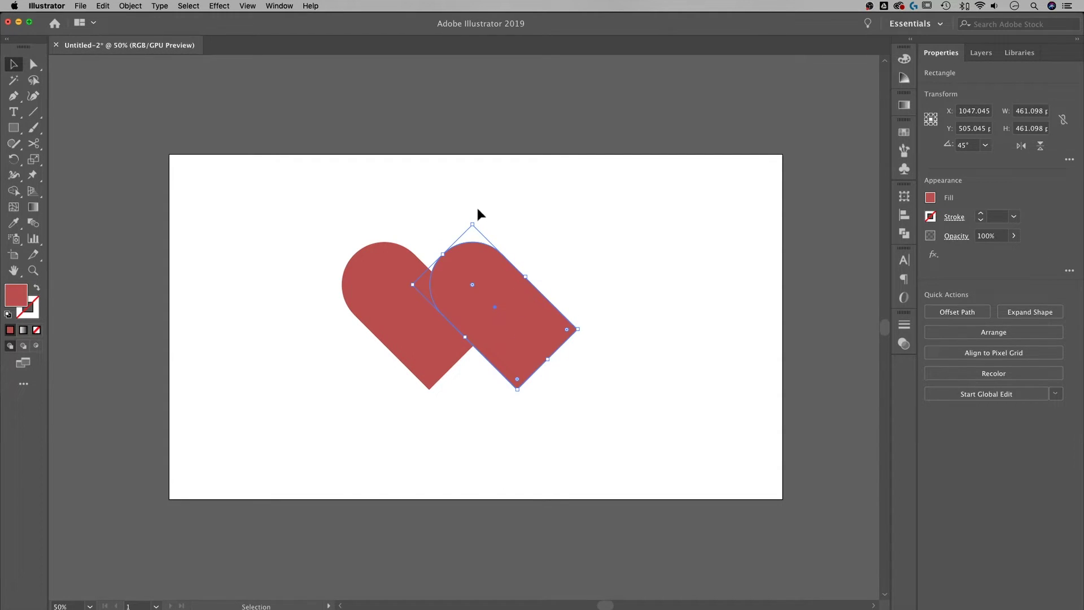
left_click_drag(471, 223, 609, 243)
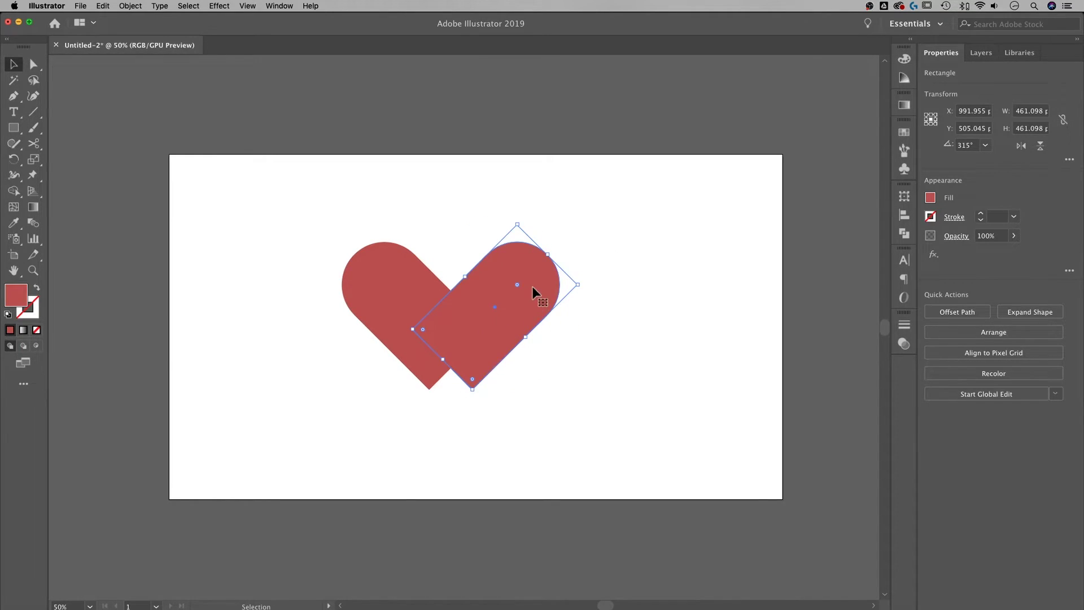
left_click_drag(540, 280, 498, 282)
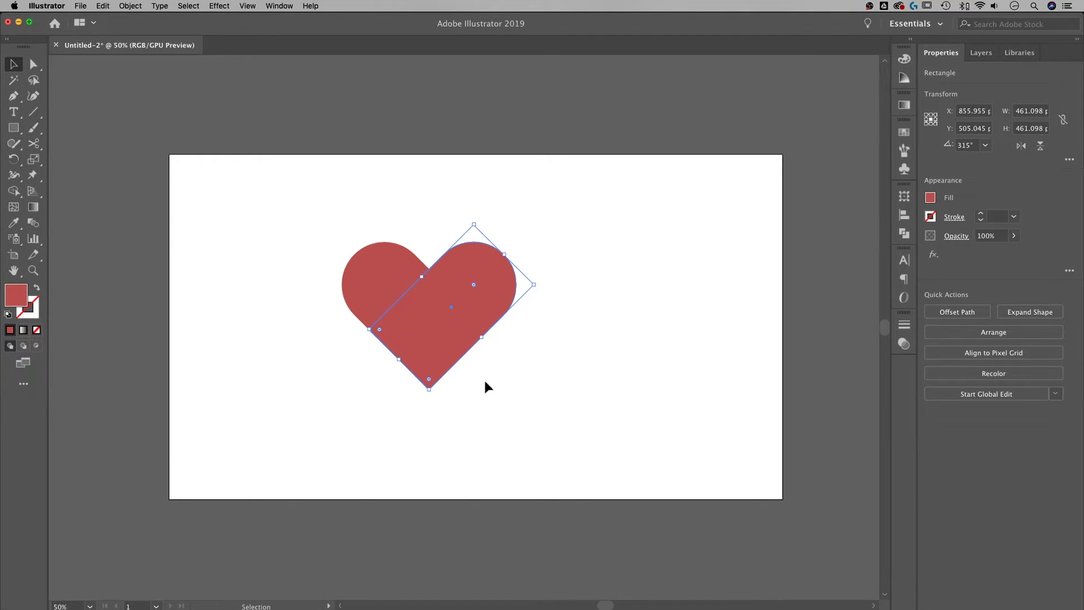
left_click(482, 395)
Zoom in on the lower-left seam and nudge the tilted copy 1 px so both arches meet flush
key("super+plus")
key("super+plus")
key("super+plus")
key("super+plus")
key("super+plus")
key("super+plus")
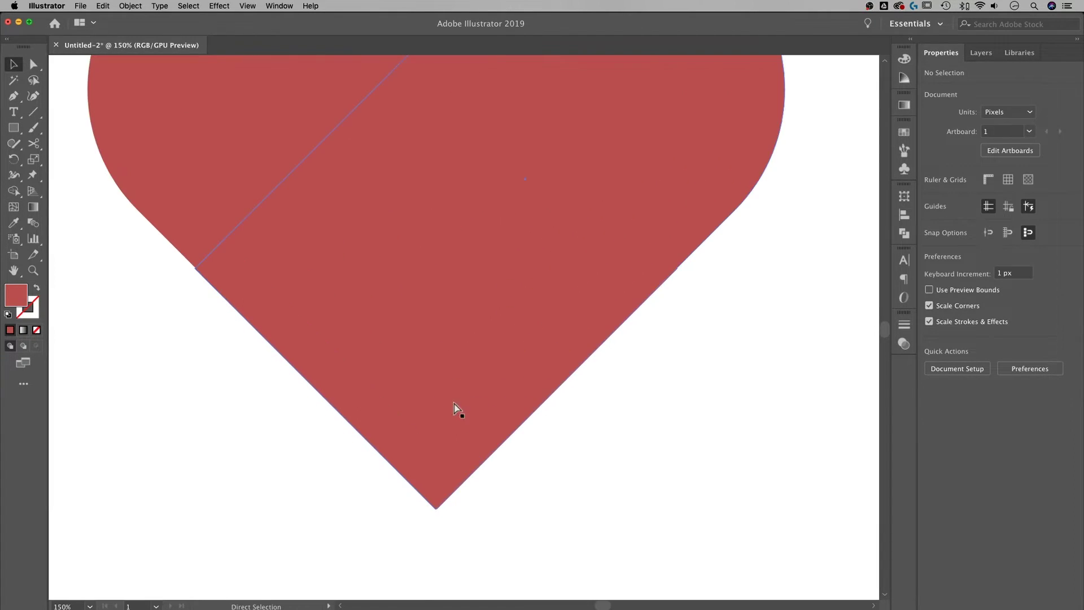
left_click_drag(210, 299, 608, 339)
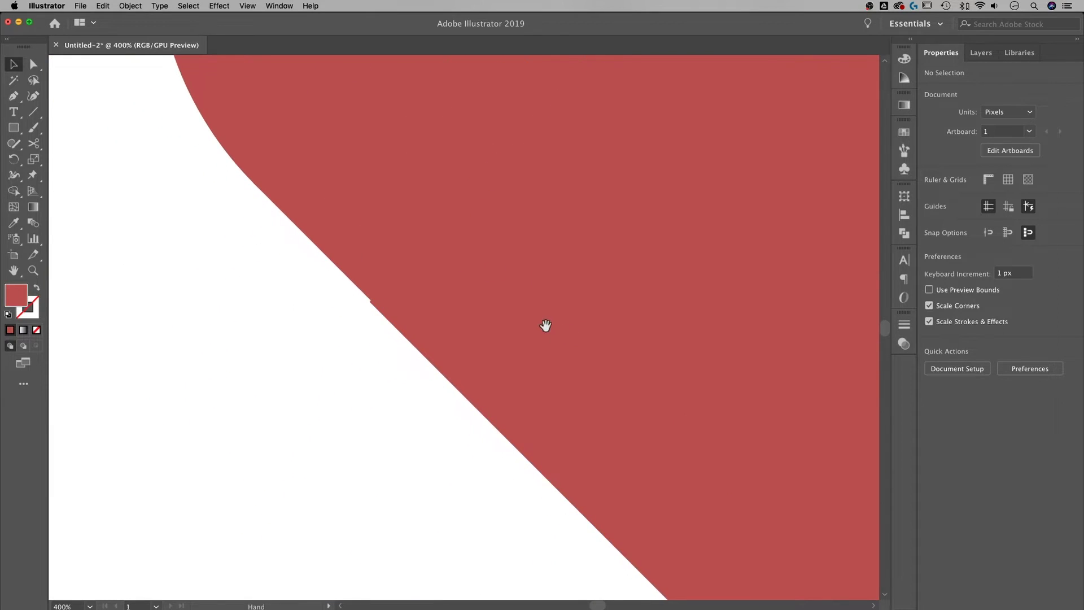
left_click_drag(544, 324, 585, 332)
key("super+plus")
key("super+plus")
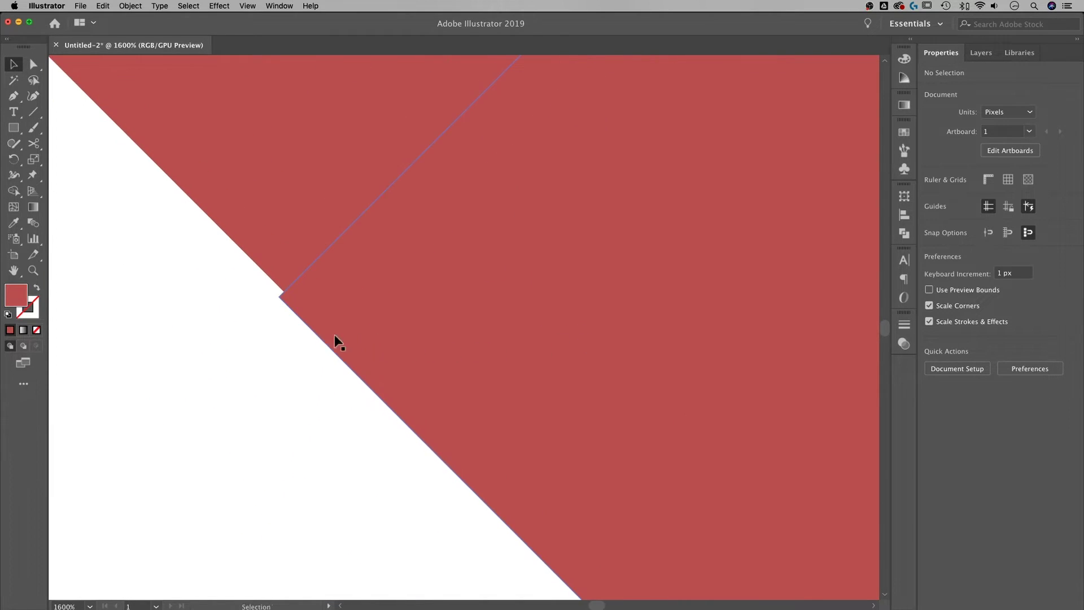
left_click_drag(338, 341, 434, 300)
left_click(368, 293)
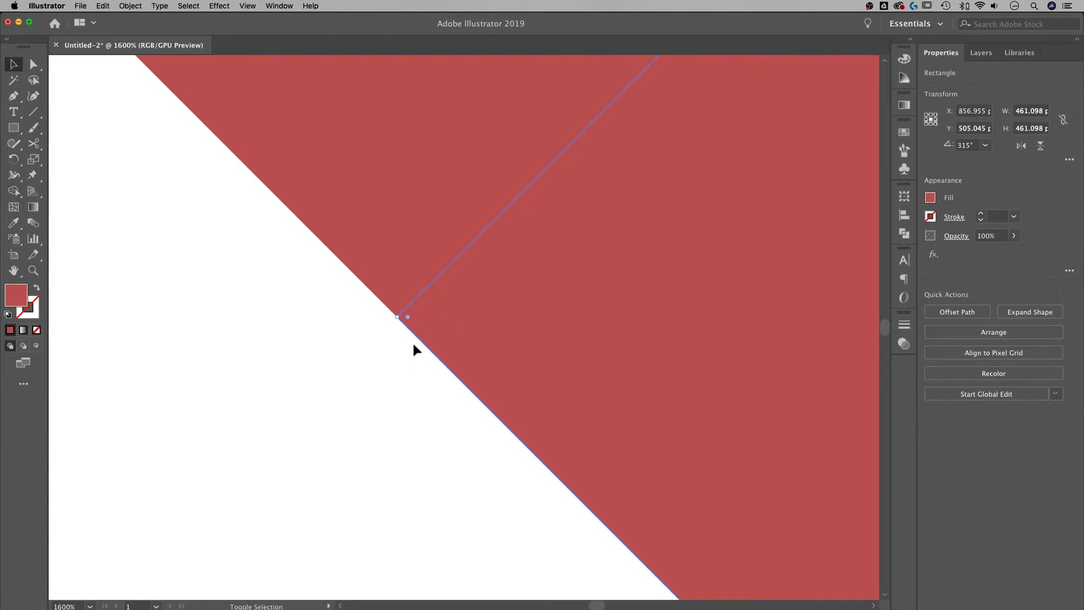
left_click(394, 344)
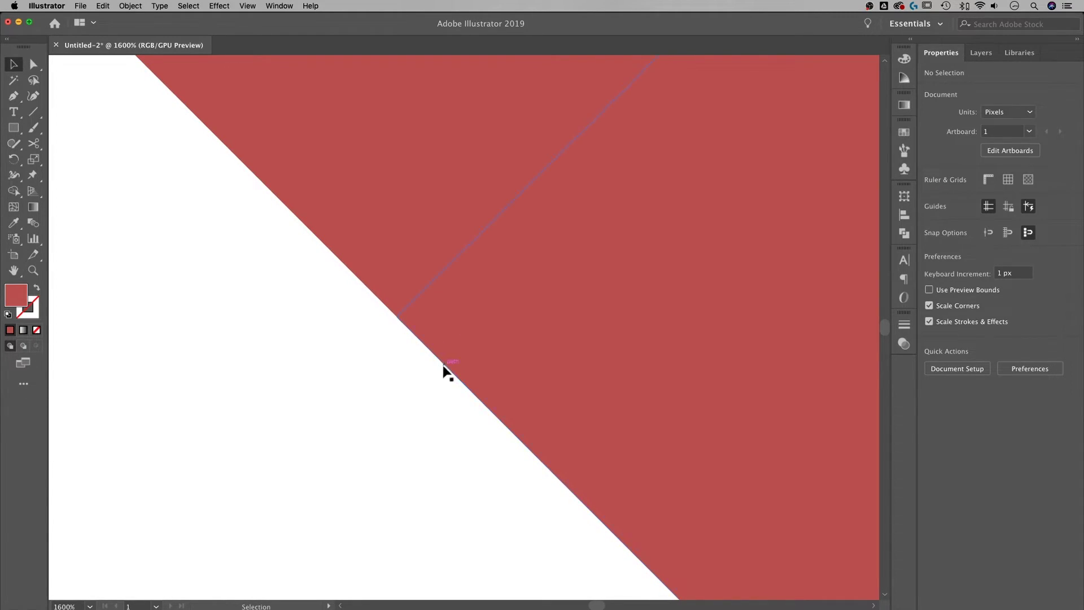
key("super+minus")
key("super+minus")
key("super+minus")
key("super+minus")
key("super+minus")
key("super+minus")
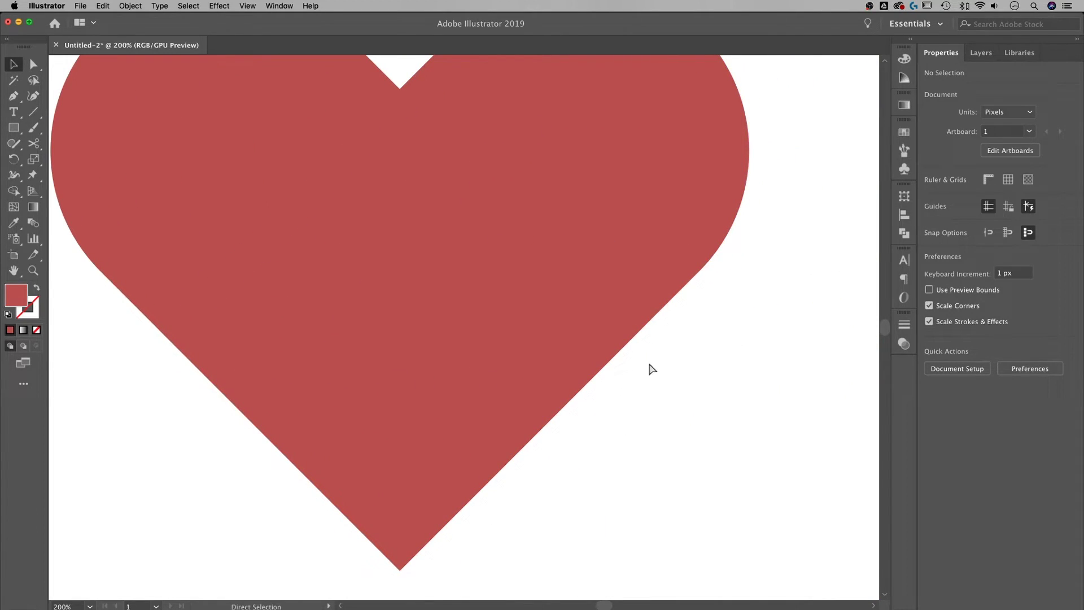
key("super+minus")
key("super+minus")
key("super+minus")
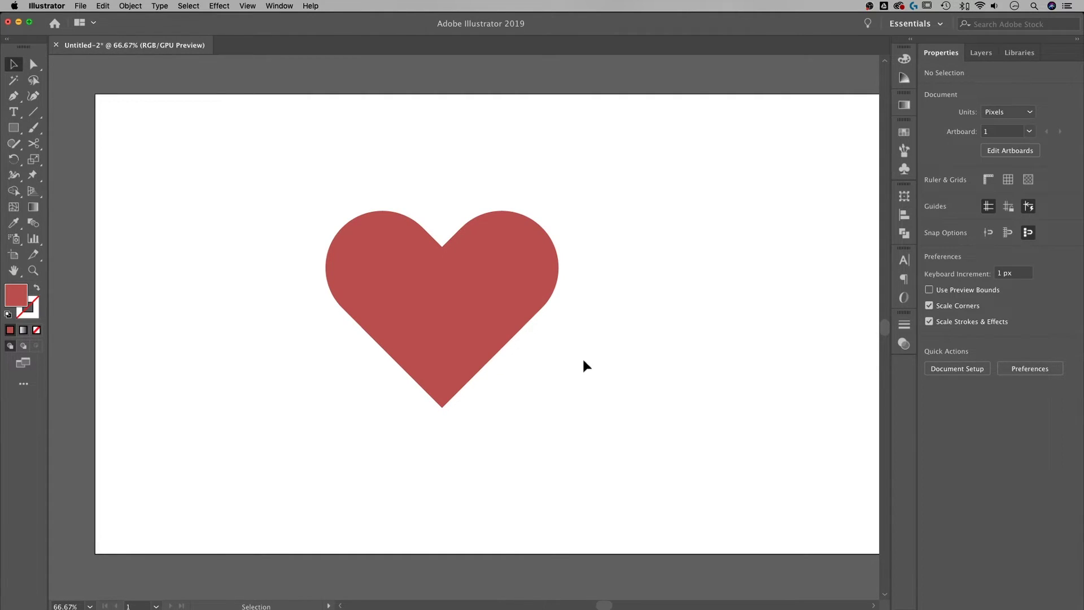
Select both arches and combine them with the Shape Builder into one heart path
left_click_drag(621, 409, 314, 180)
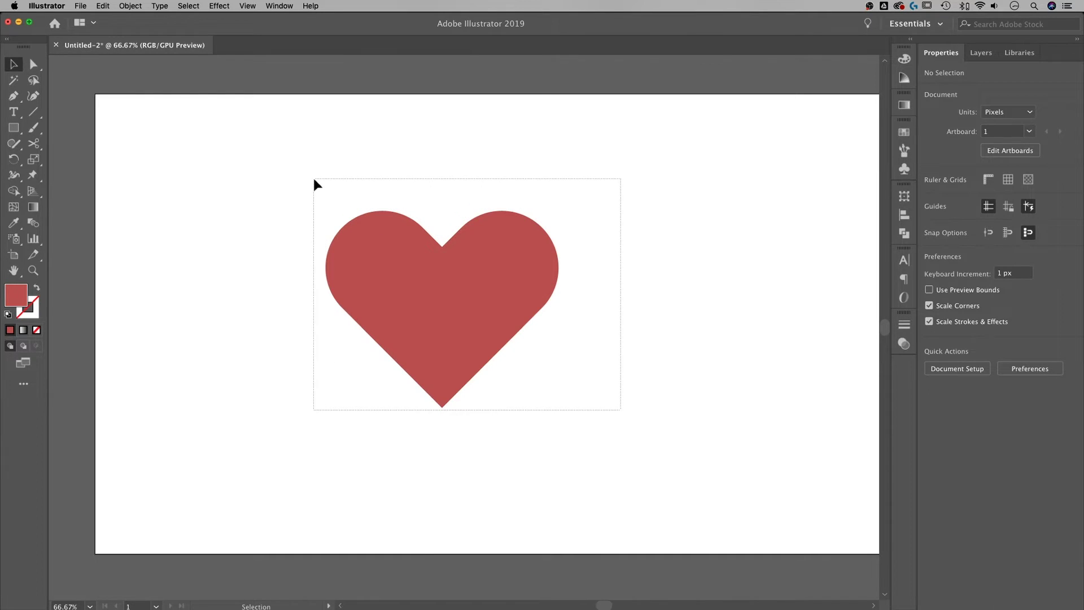
left_click_drag(314, 179, 314, 179)
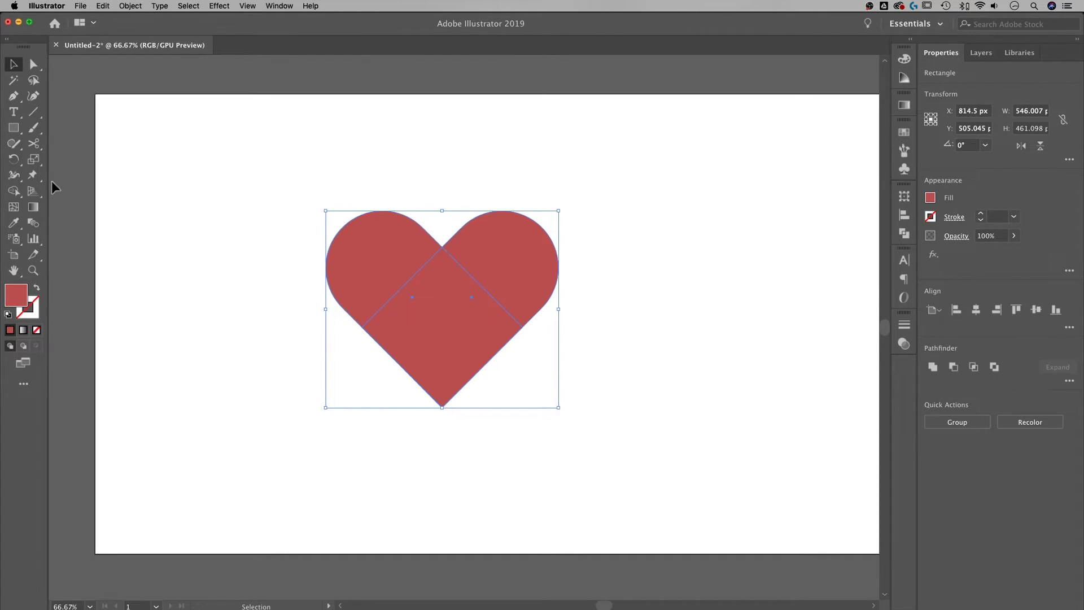
left_click(14, 191)
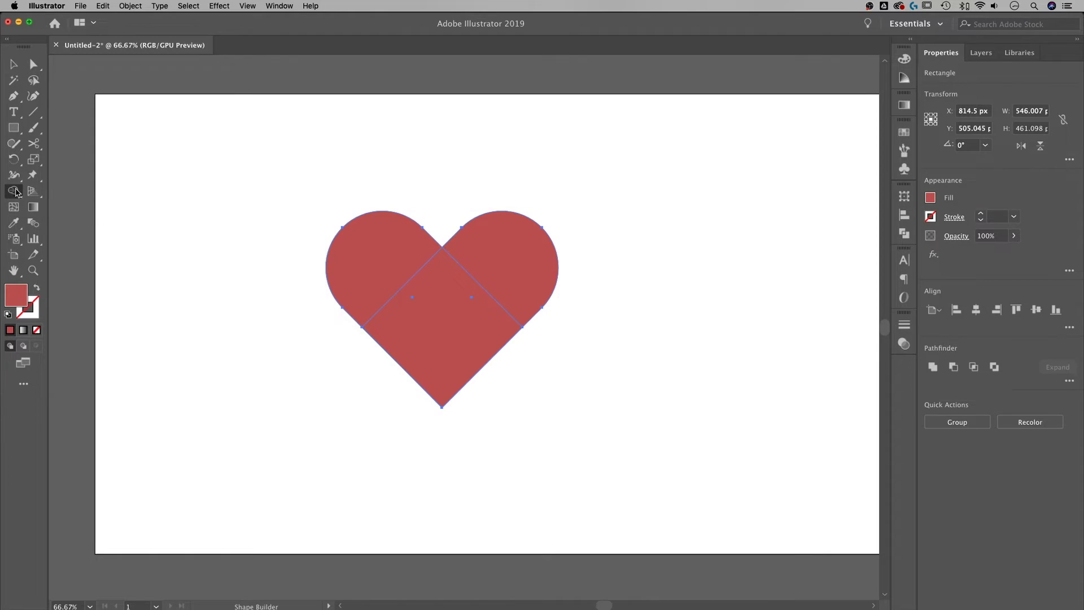
mouse_move(307, 237)
left_mouse_down()
mouse_move(398, 288)
mouse_move(477, 289)
mouse_move(543, 216)
left_mouse_up()
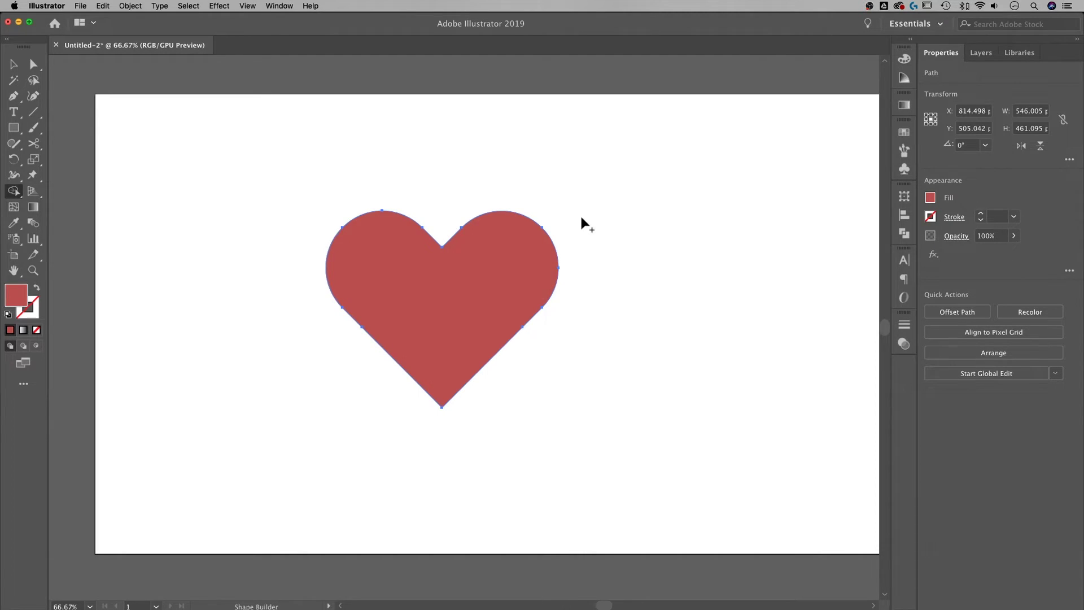
key("v")
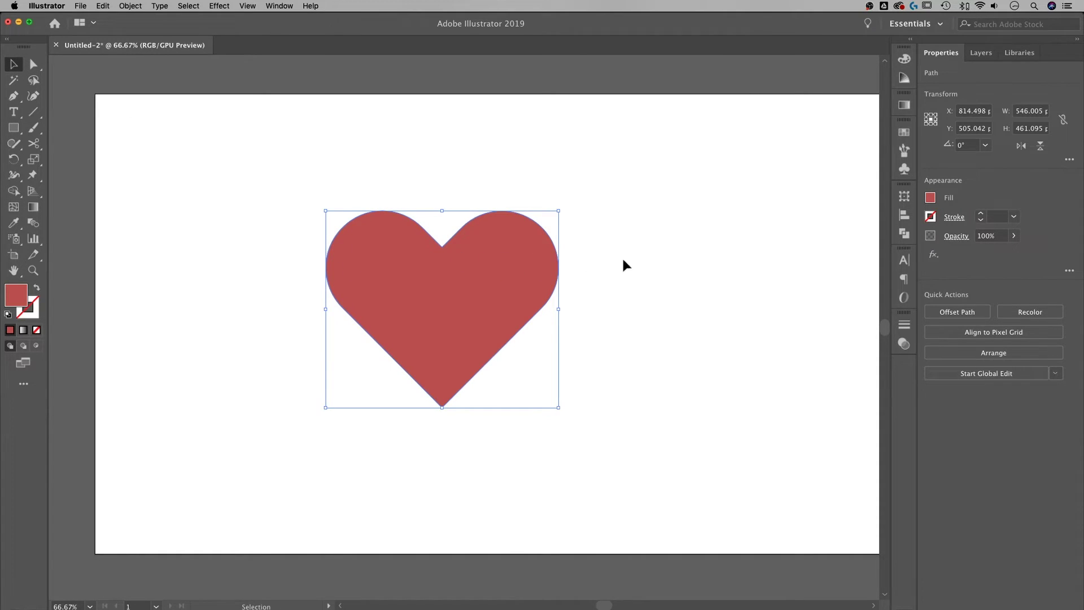
left_click(954, 218)
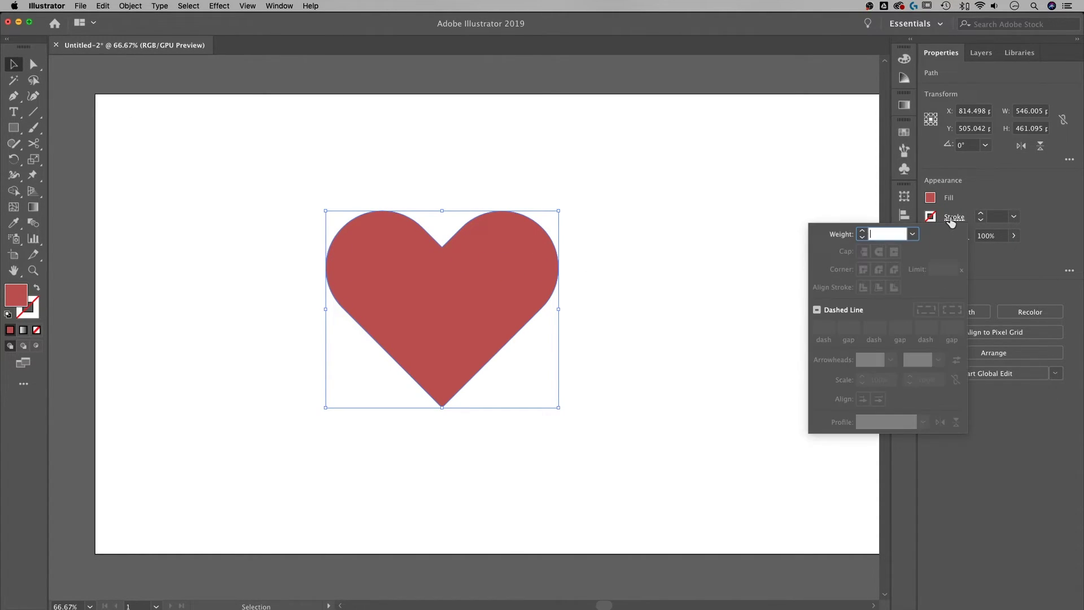
type("5")
key("Return")
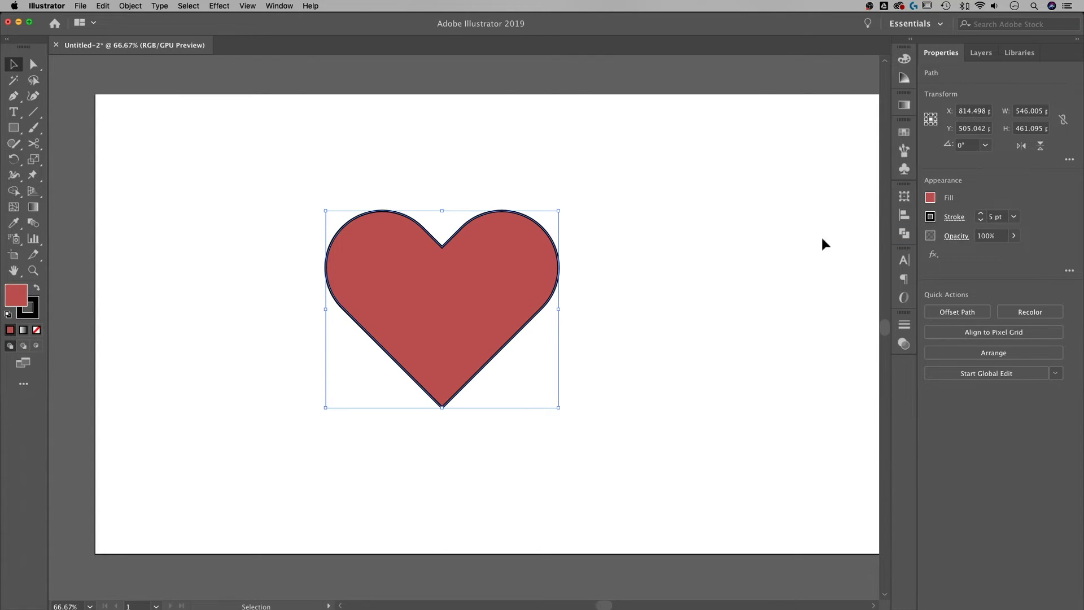
left_click(645, 273)
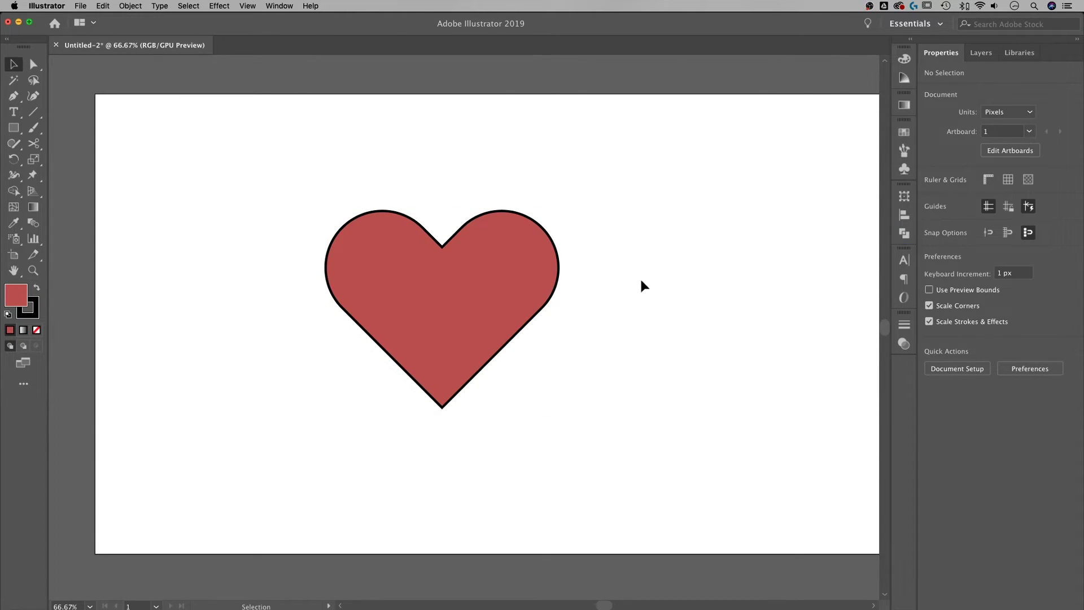
key("super+z")
left_click(658, 343)
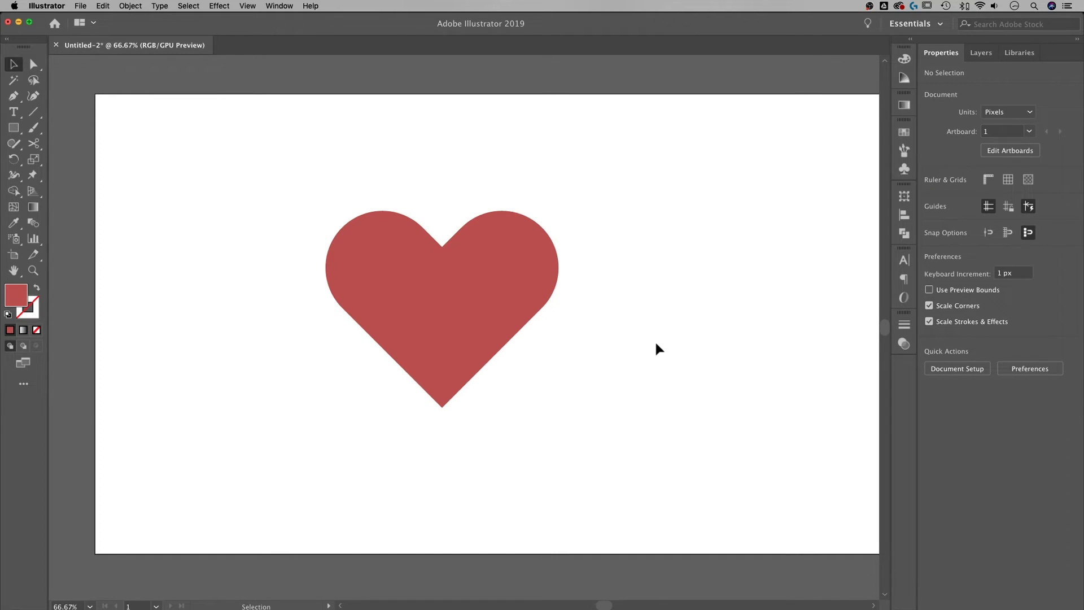
left_click(14, 128)
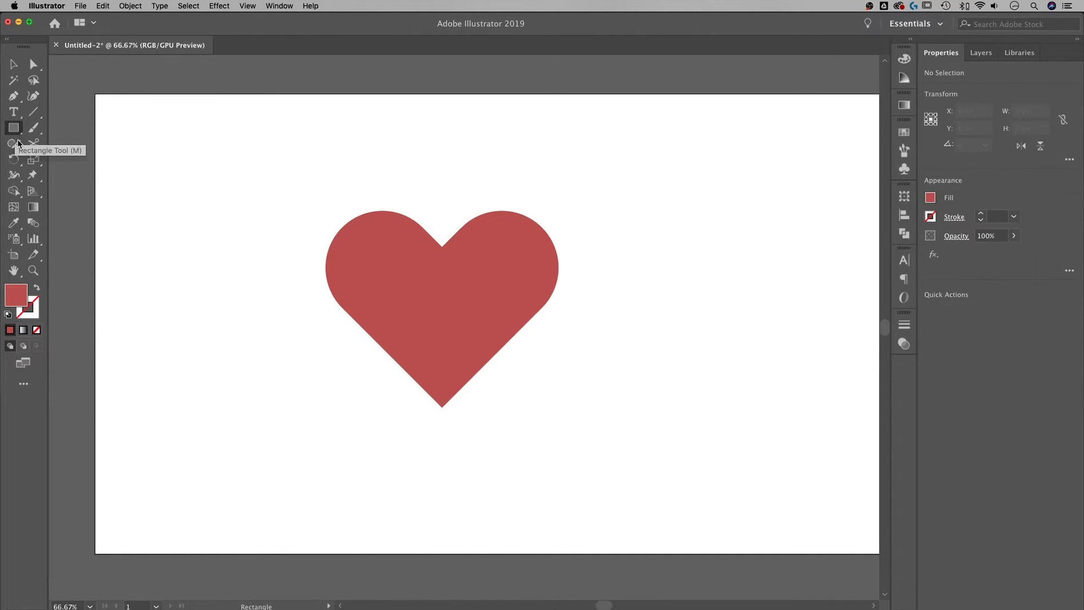
double_click(23, 299)
Draw a 1c1c1c 503 × 730 px rectangle from the heart's centre line over its right half
mouse_move(563, 271)
left_mouse_down()
mouse_move(506, 292)
mouse_move(458, 362)
left_mouse_up()
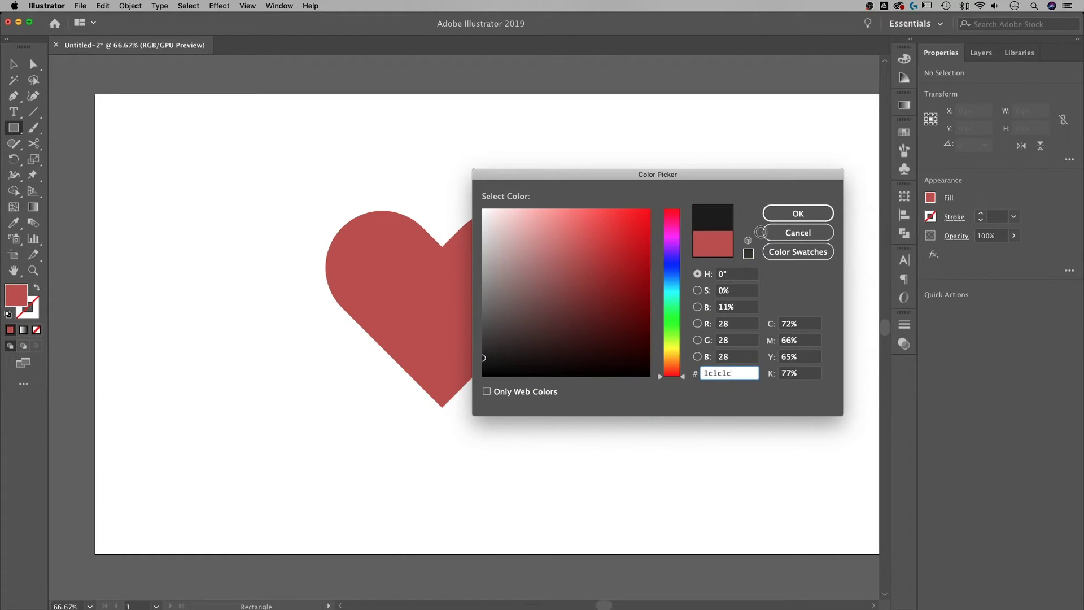
left_click(798, 214)
left_click_drag(656, 469, 443, 157)
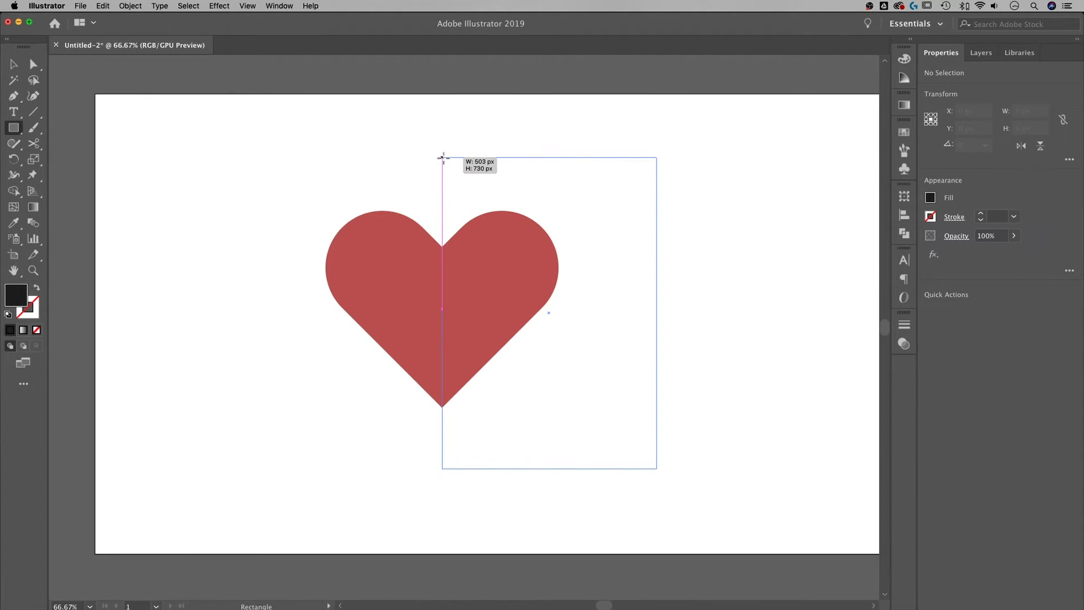
left_click_drag(443, 157, 442, 158)
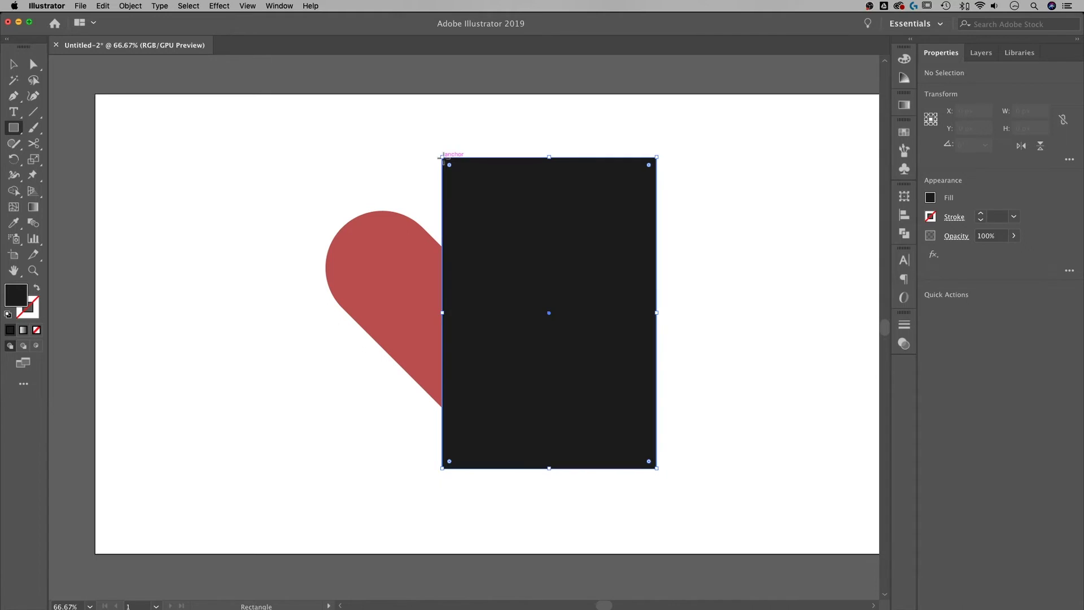
left_click(249, 7)
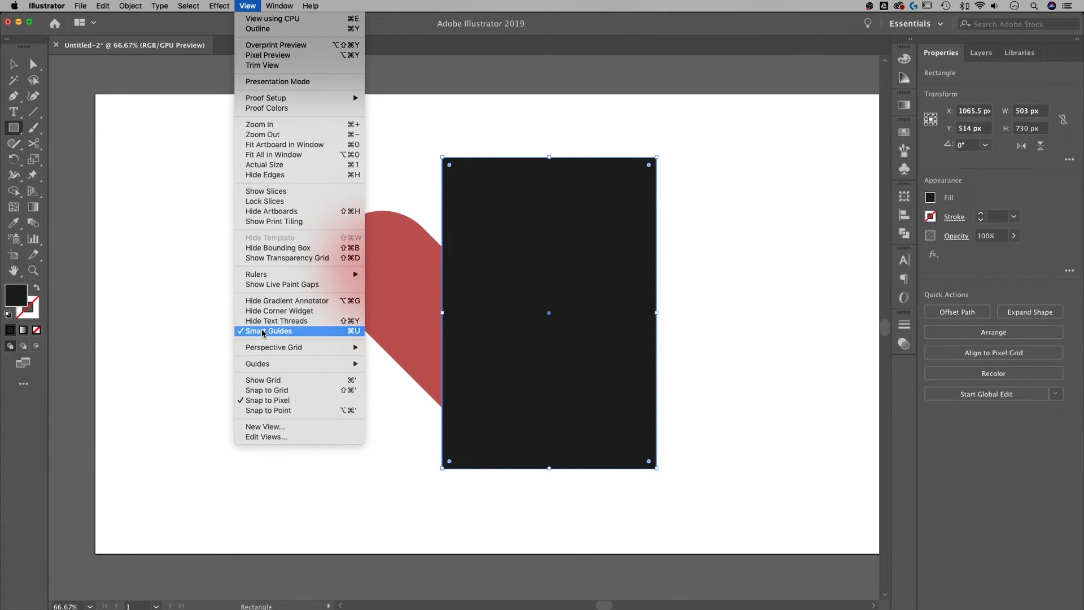
left_click(11, 63)
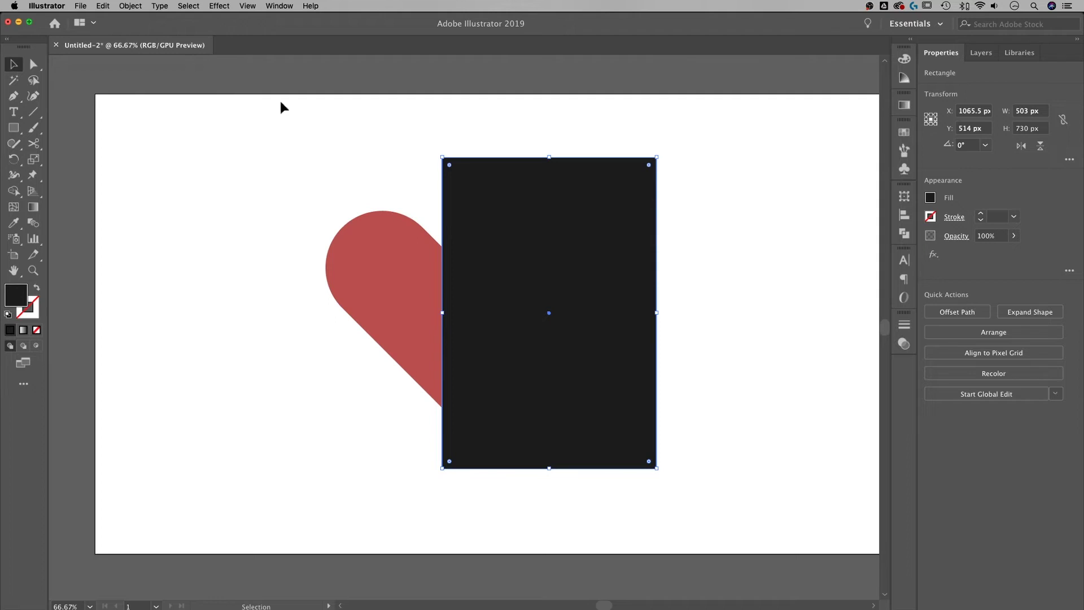
left_click_drag(432, 201, 523, 321)
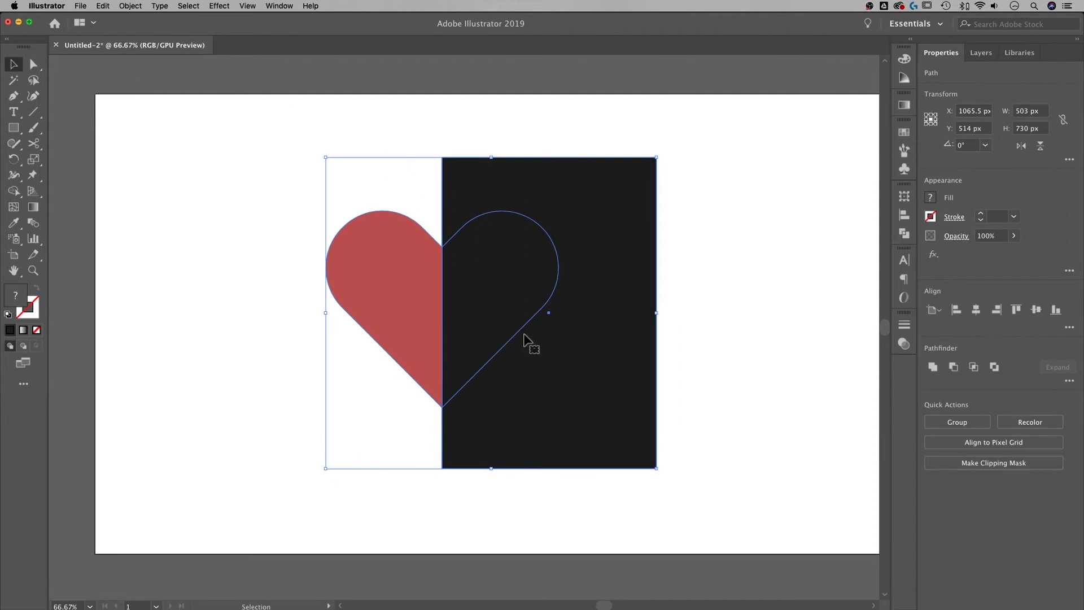
Delete the leftover area outside the heart with the Shape Builder
left_click(15, 192)
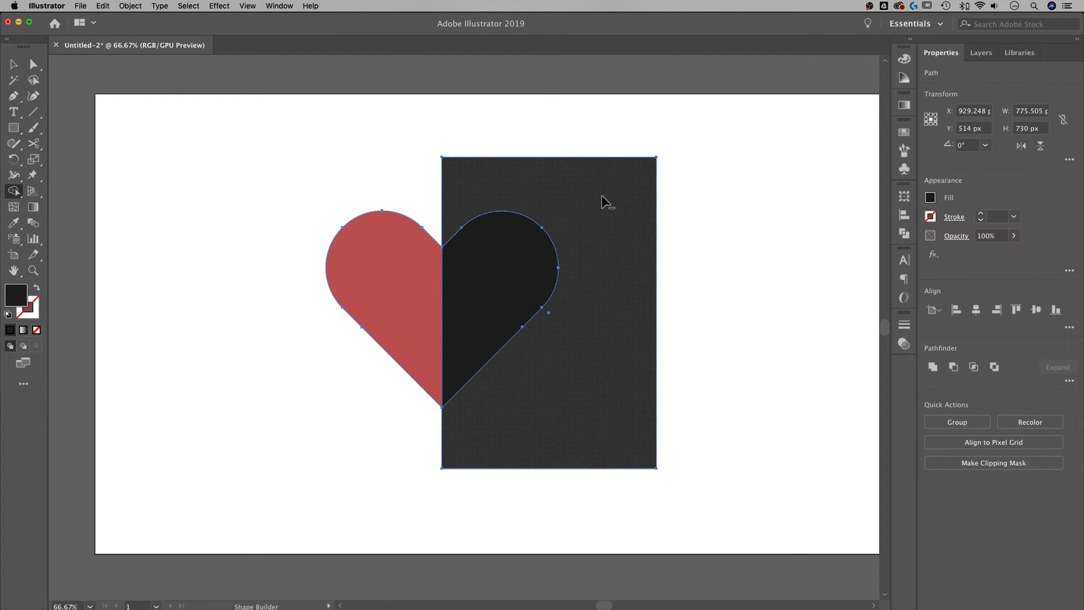
left_click(609, 205, "alt")
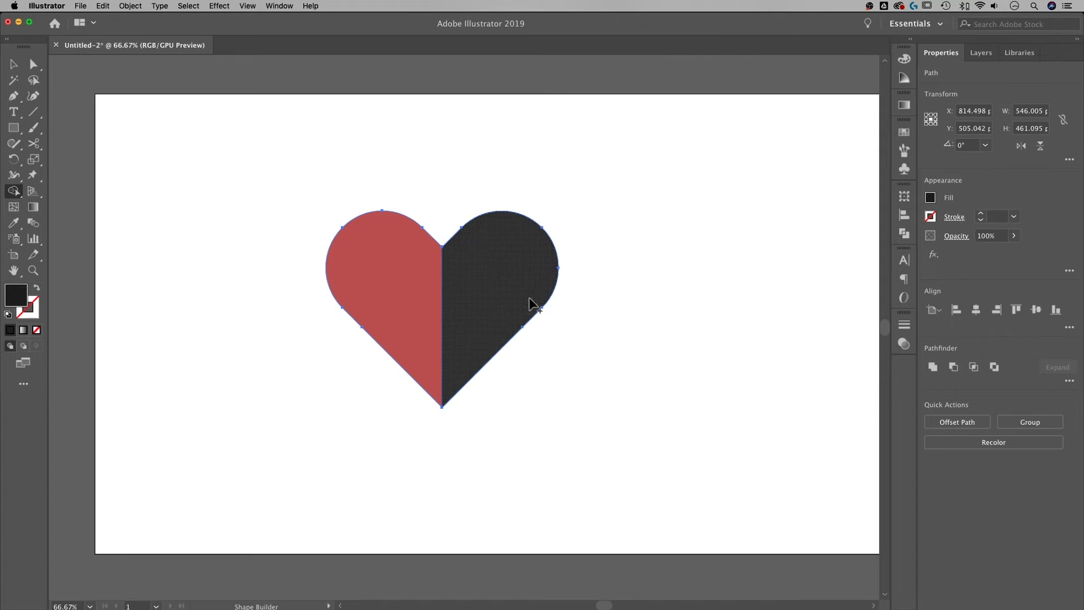
key("v")
left_click(592, 261)
left_click_drag(500, 272, 562, 250)
key("super+z")
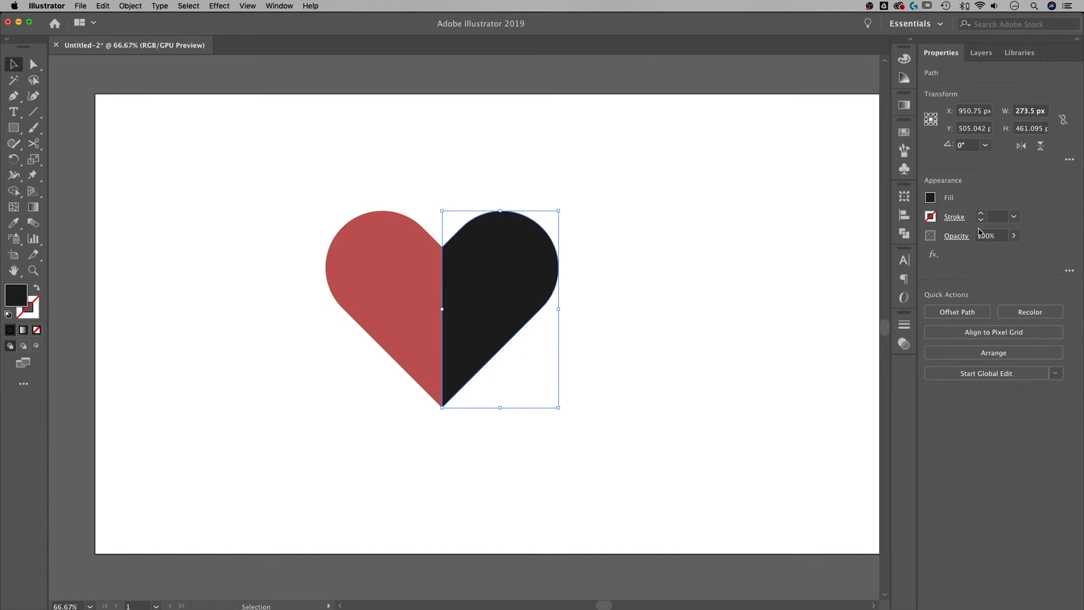
Lower the black right half's opacity so it shows as a darker red
left_click(991, 235)
type("10")
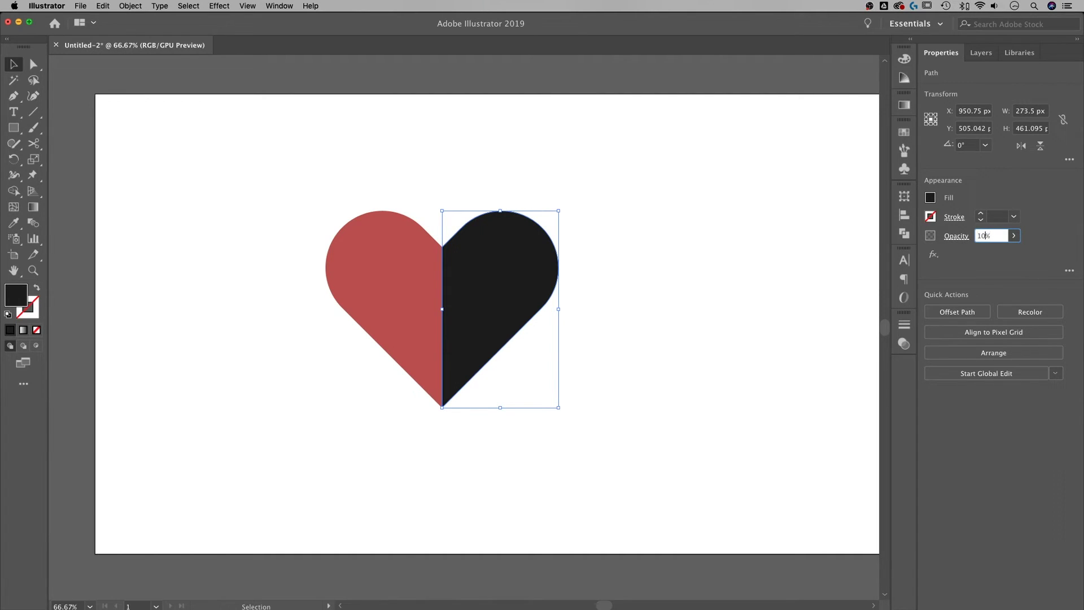
key("Return")
left_click(615, 257)
left_click(500, 241)
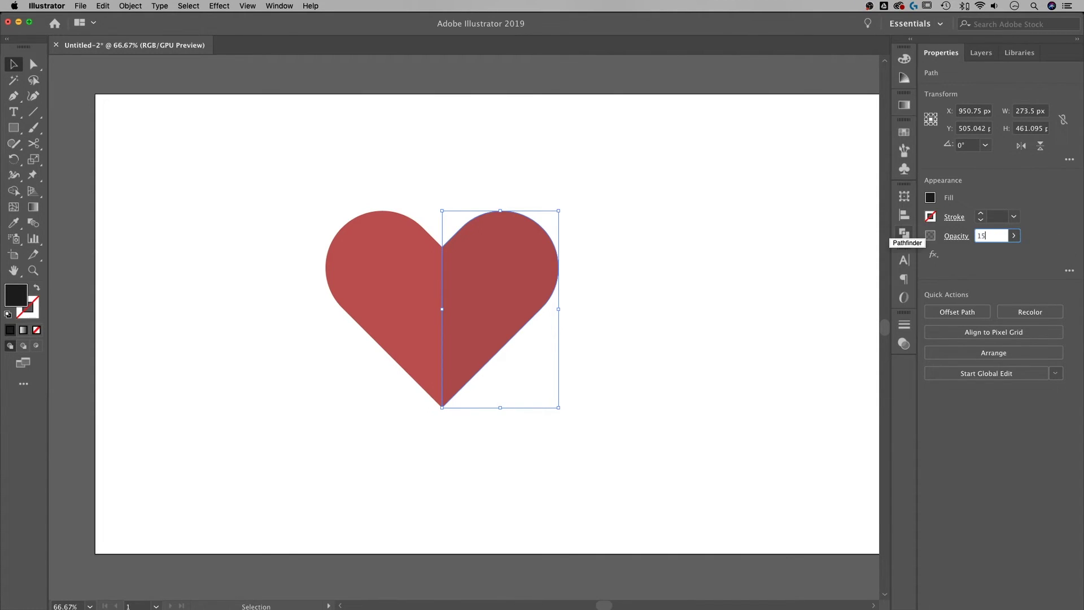
left_click(799, 252)
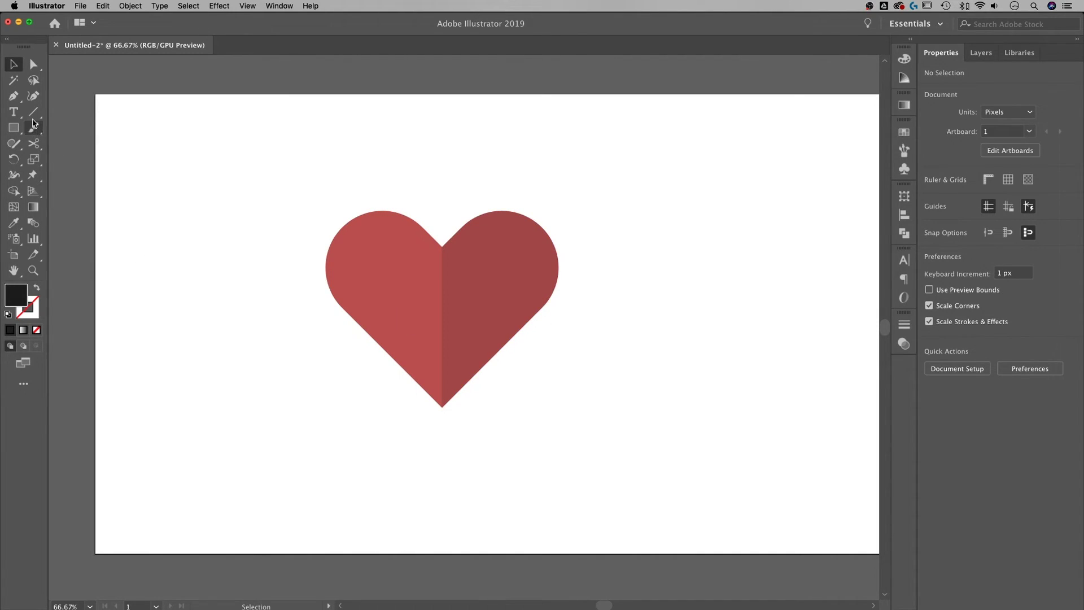
Draw a small crescent-shaped curve with the Pen tool on the heart's upper-left lobe
key("p")
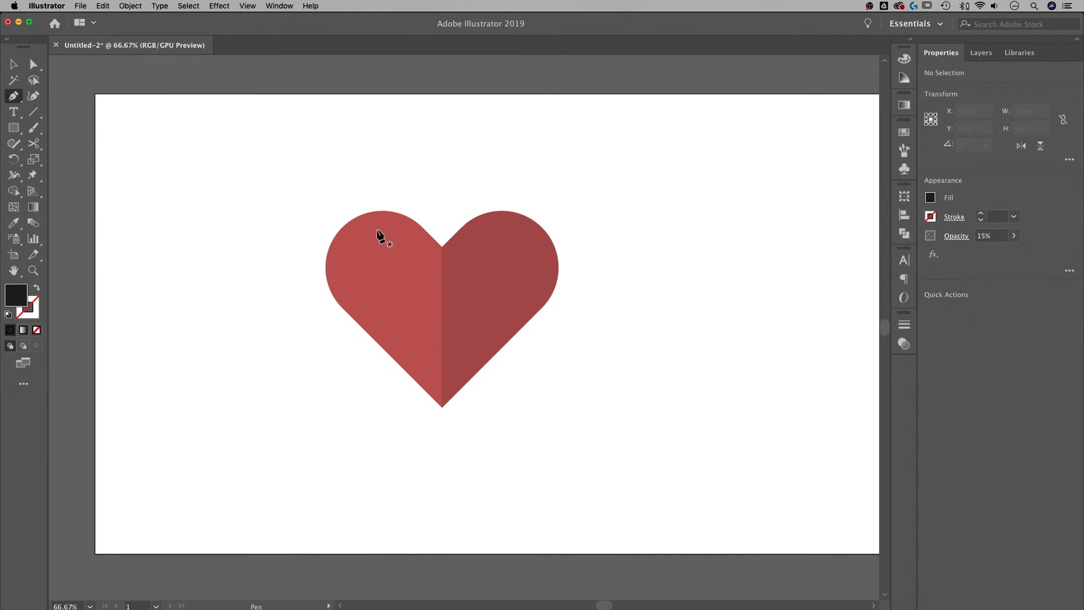
left_click(376, 228)
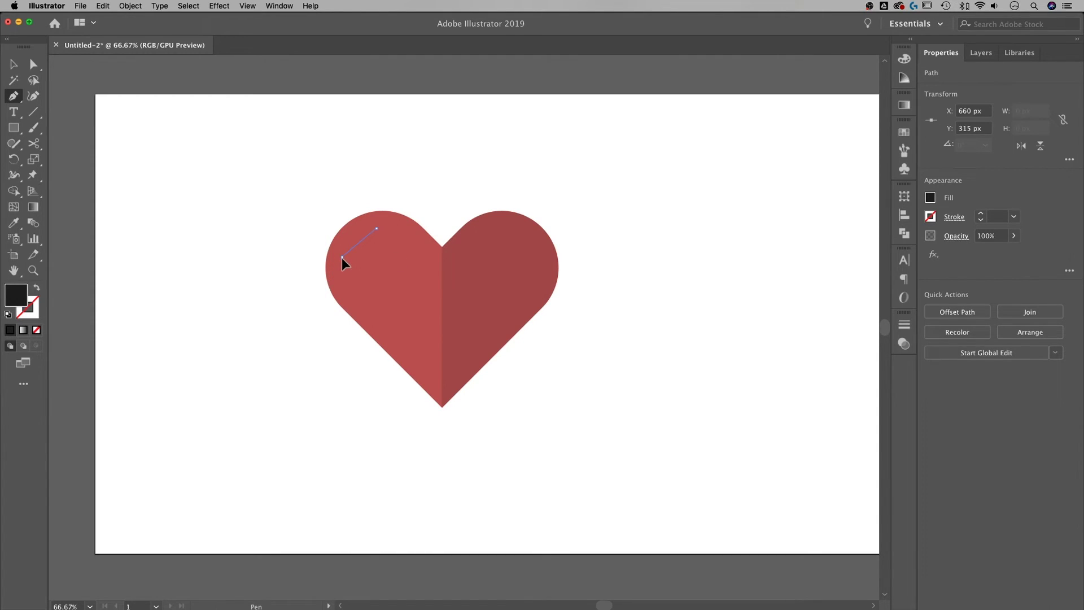
left_click_drag(341, 262, 335, 289)
left_click_drag(335, 289, 353, 244)
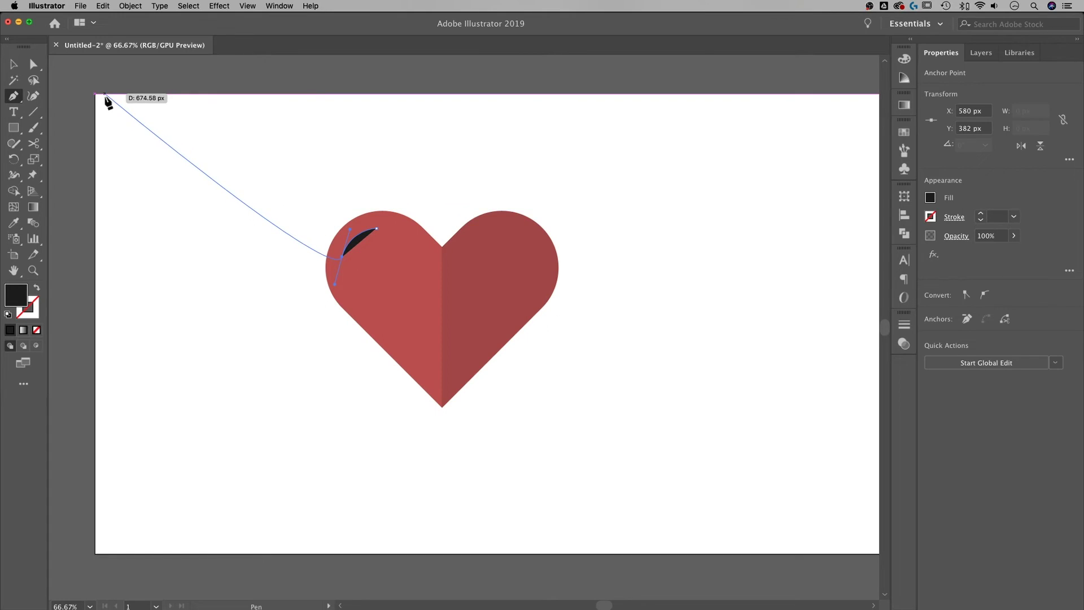
left_click(14, 64)
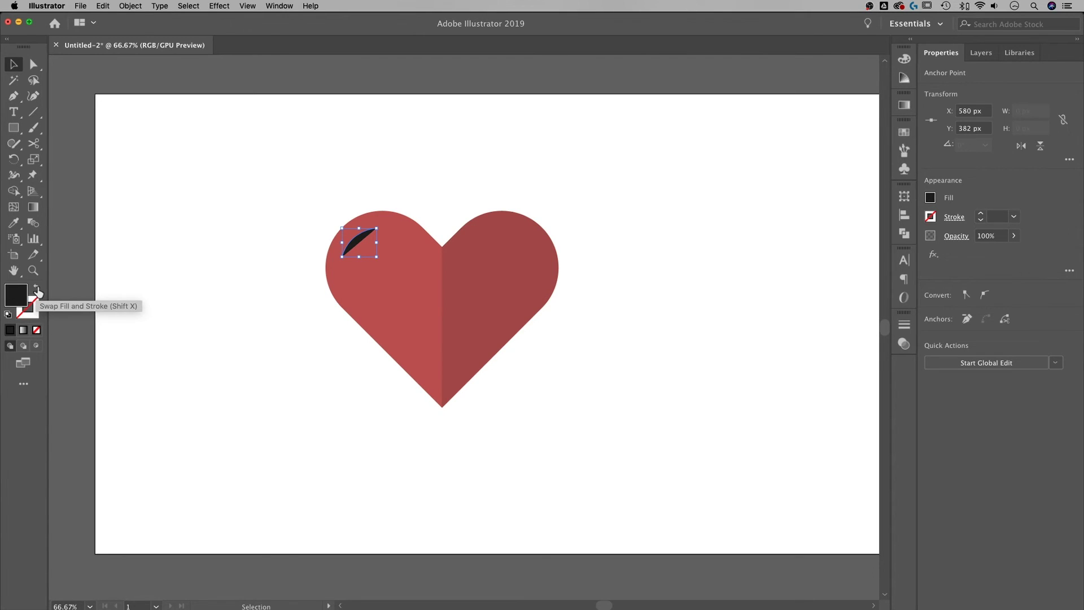
Swap the curve's fill to stroke and give it a white stroke
left_click(36, 289)
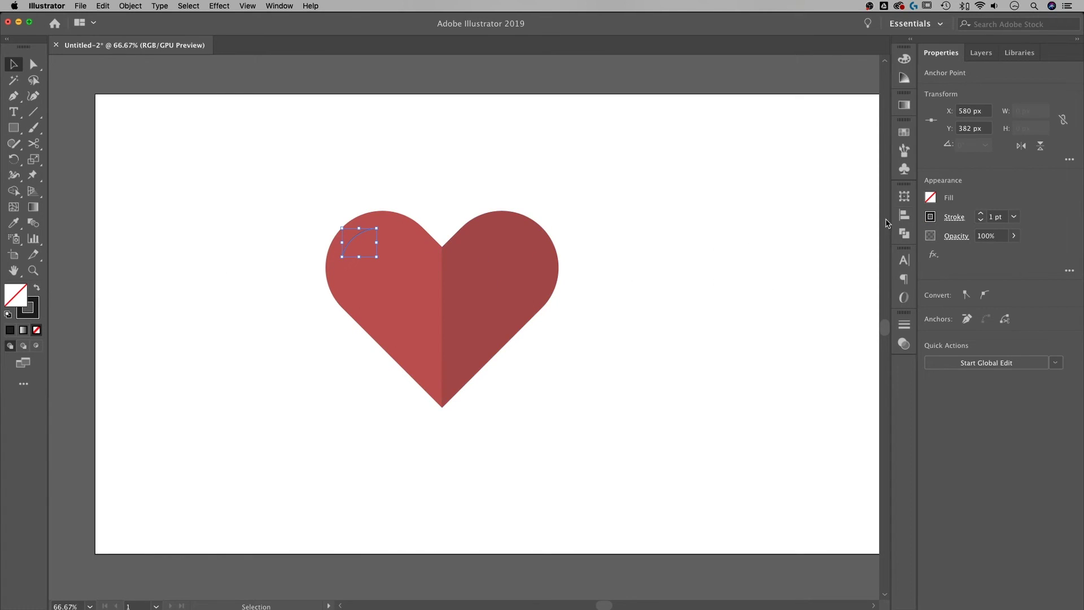
left_click(995, 217)
type("5")
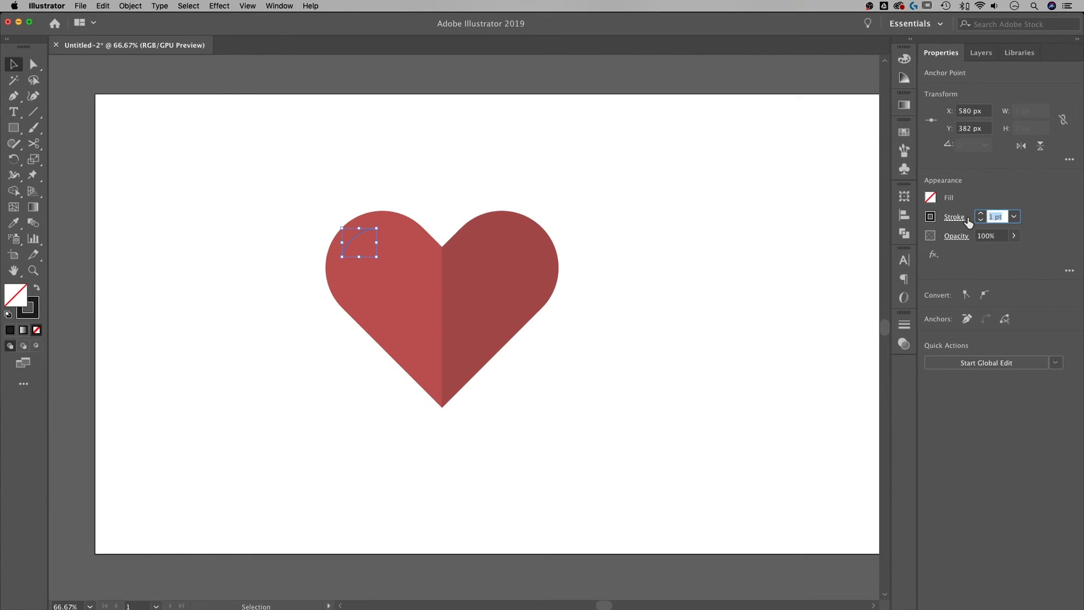
key("Return")
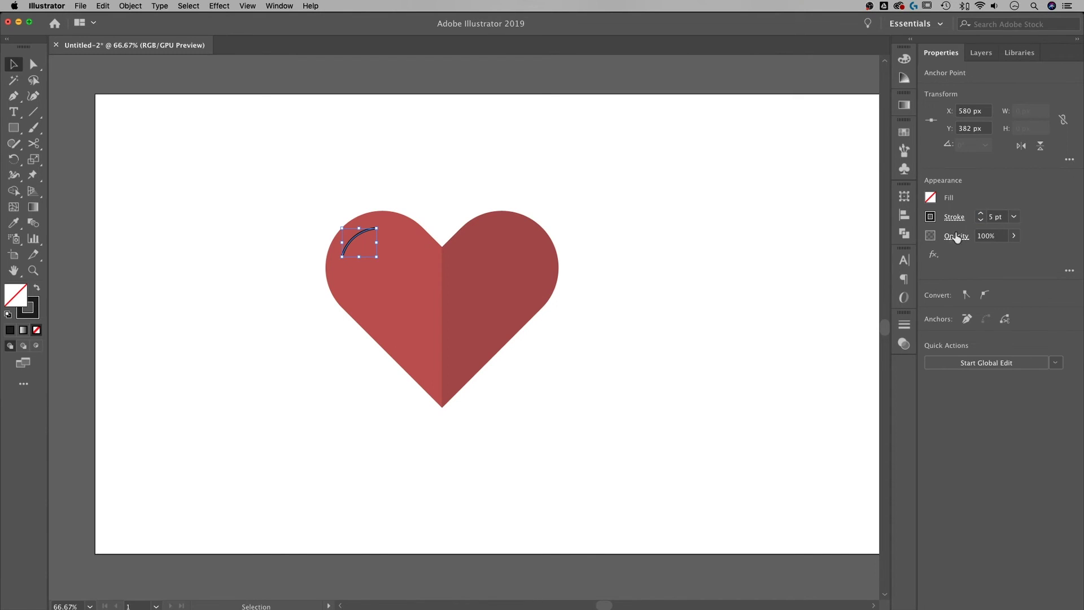
left_click(930, 218)
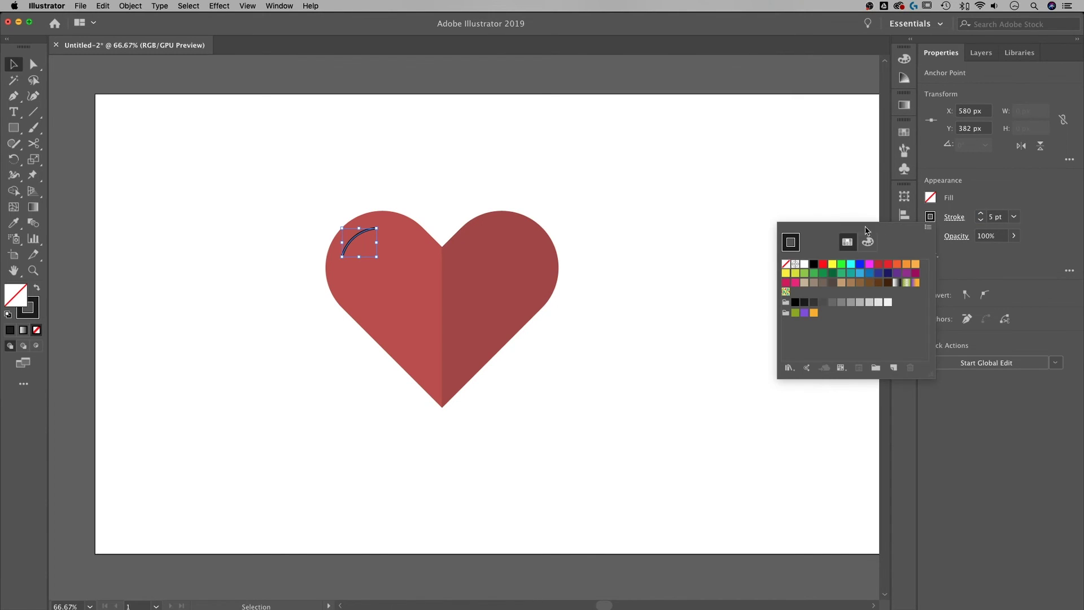
left_click(804, 265)
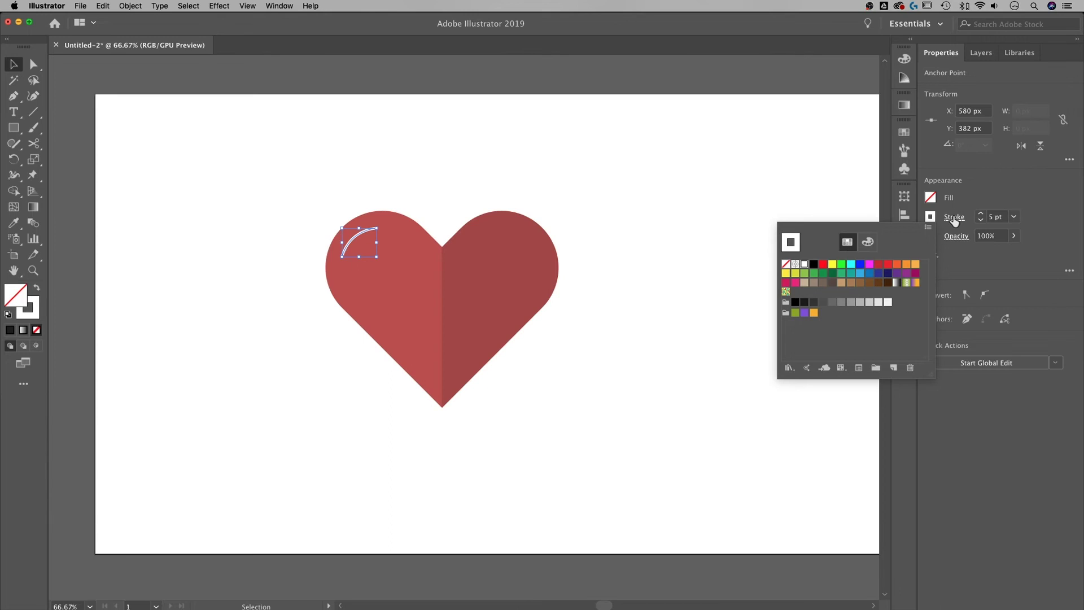
left_click(955, 220)
Give the white stroke round caps and a 10 pt weight
left_click(955, 218)
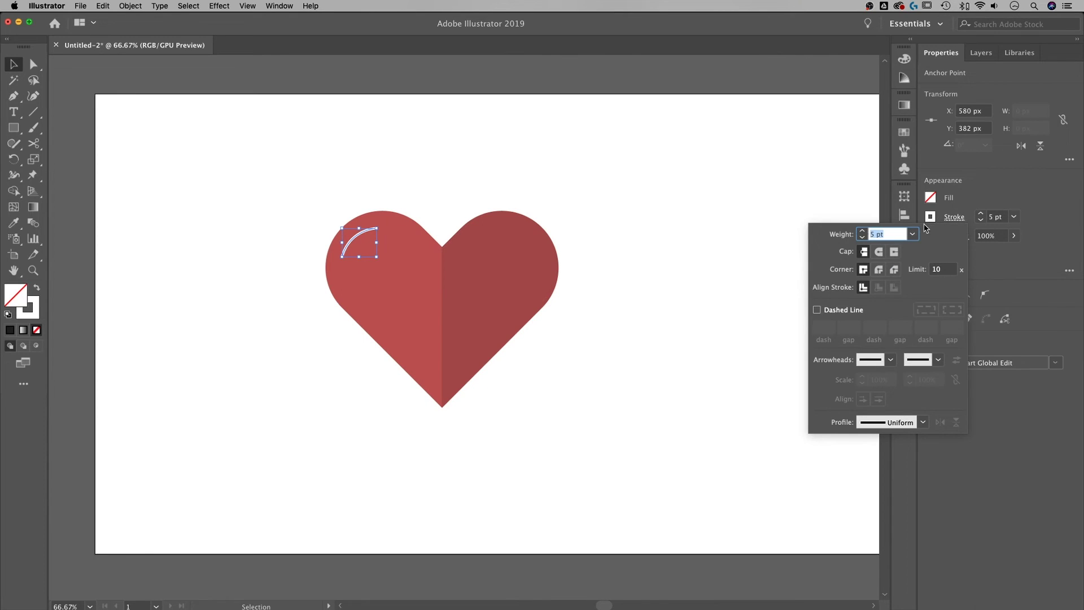
left_click(879, 254)
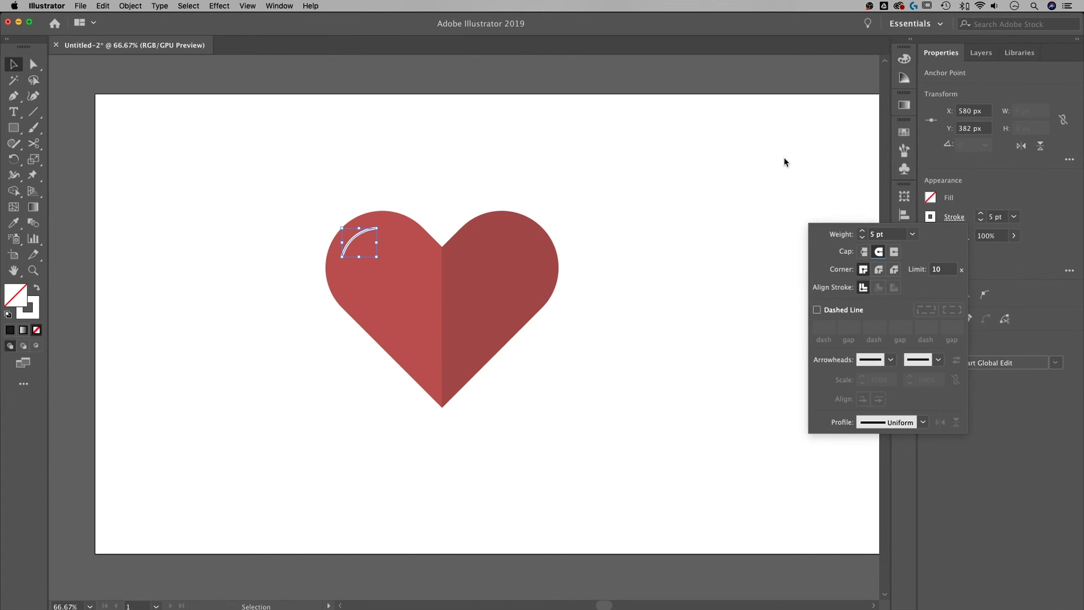
left_click(995, 216)
type("10")
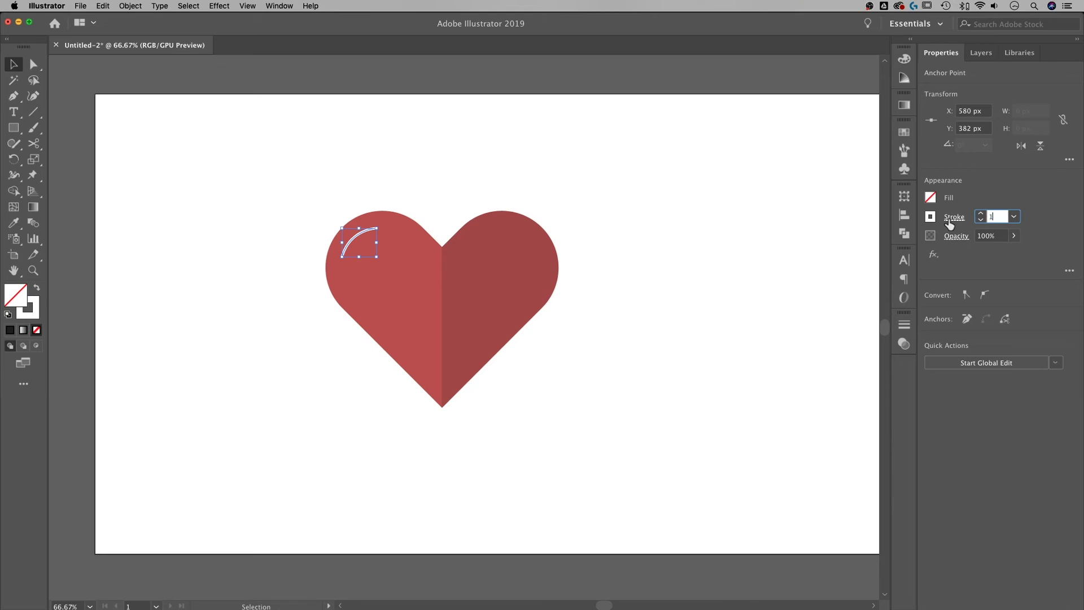
key("Return")
left_click(603, 154)
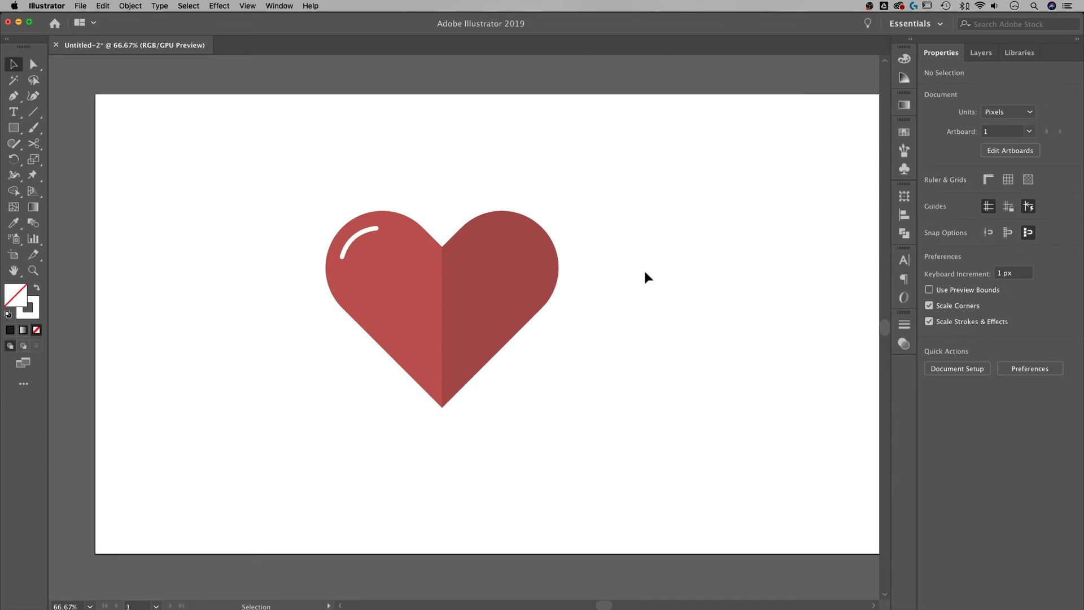
Lower the white highlight's opacity so it reads as a soft shine
left_click(374, 232)
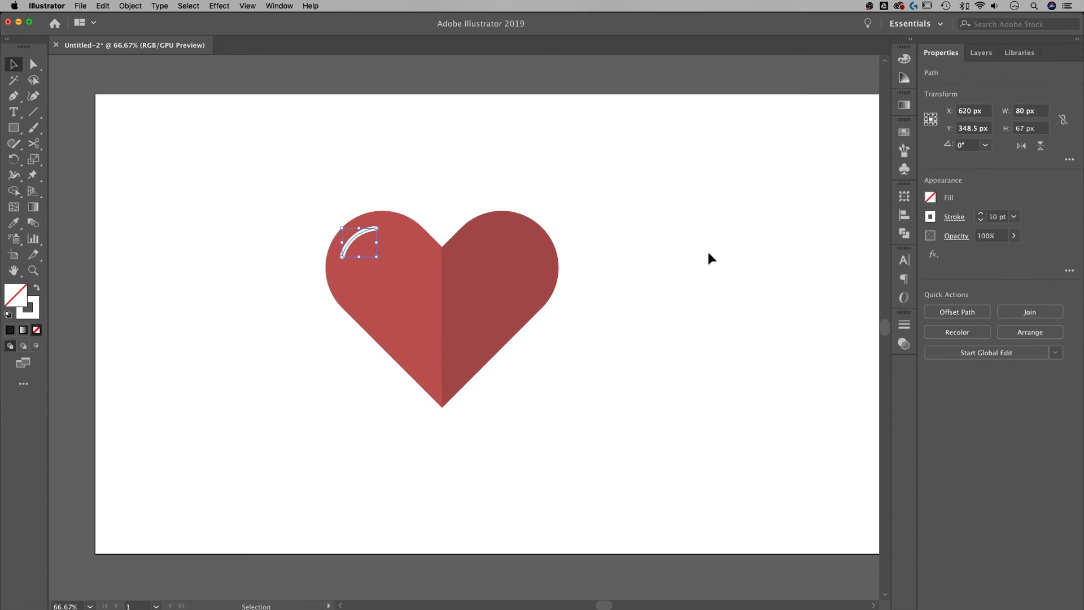
left_click(997, 235)
type("50")
key("Return")
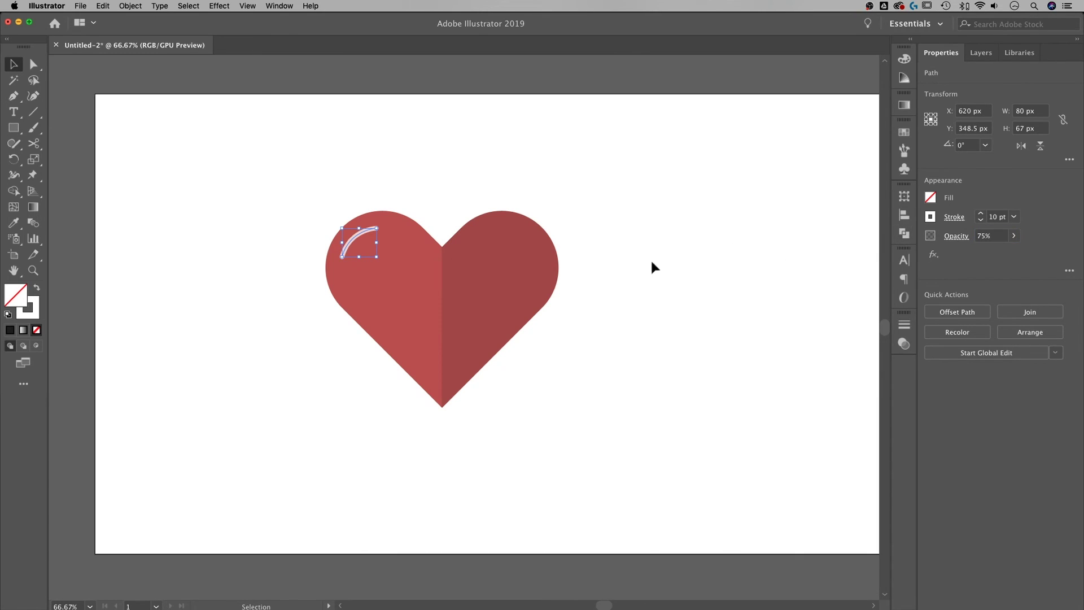
left_click(678, 268)
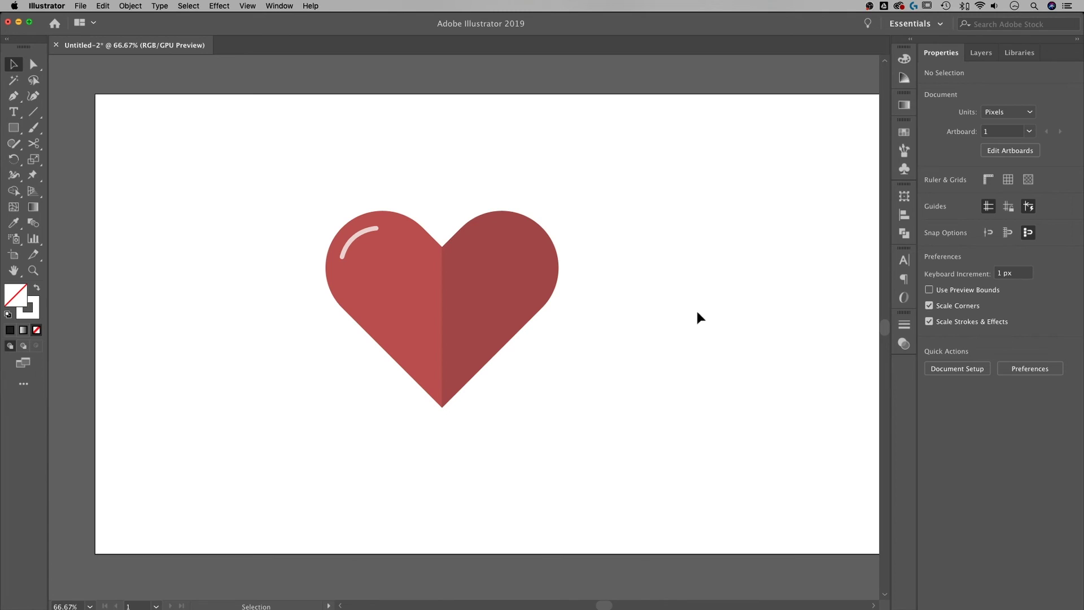